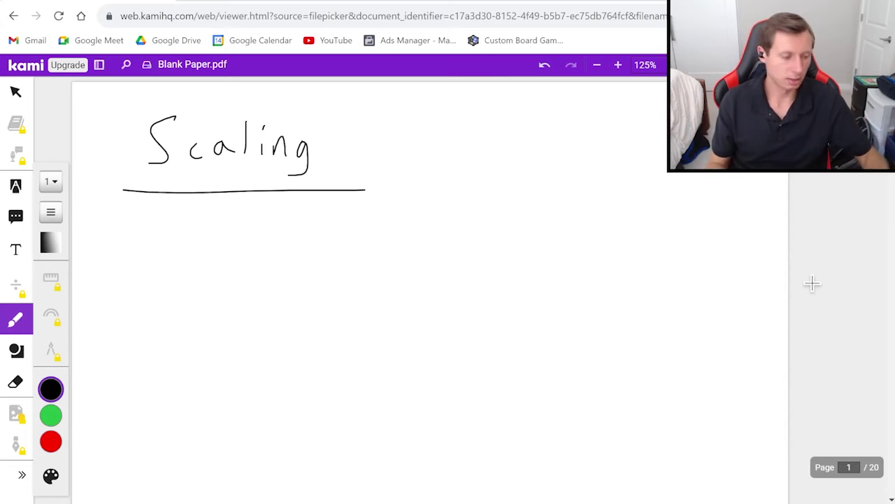
Scroll down below the underlined 'Scaling' title.
scroll(328, 274, "down", 3)
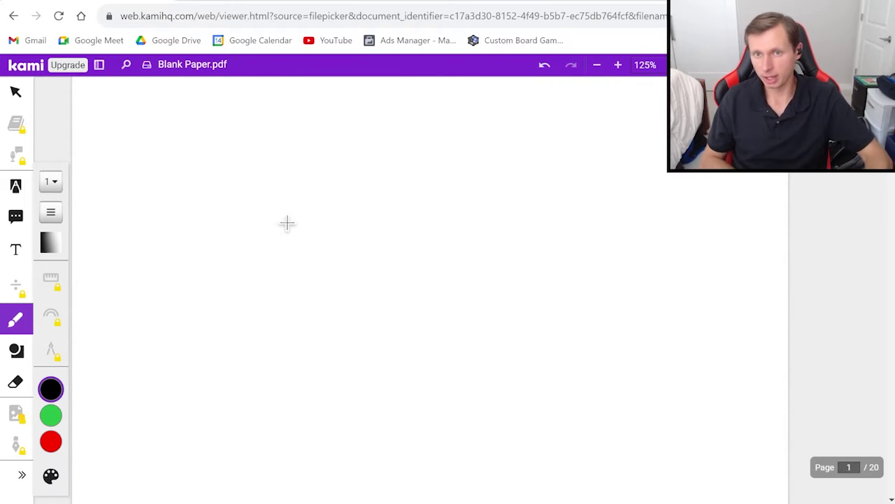
Sketch a 3D rectangular box.
left_click_drag(186, 209, 186, 245)
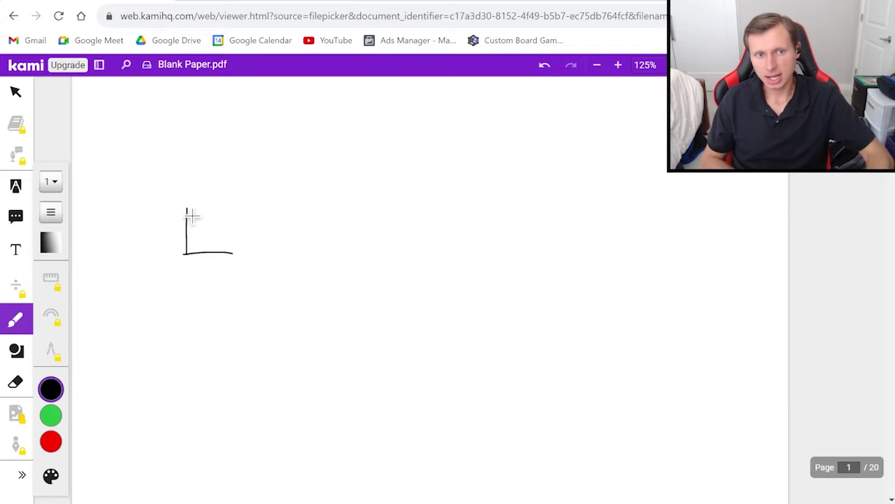
mouse_move(187, 207)
left_mouse_down()
mouse_move(231, 214)
mouse_move(232, 254)
mouse_move(295, 213)
left_mouse_up()
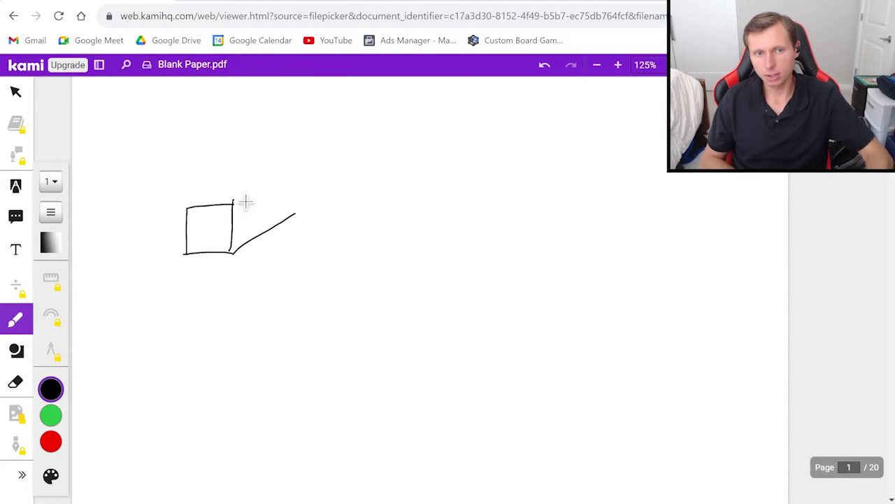
left_click_drag(234, 203, 300, 168)
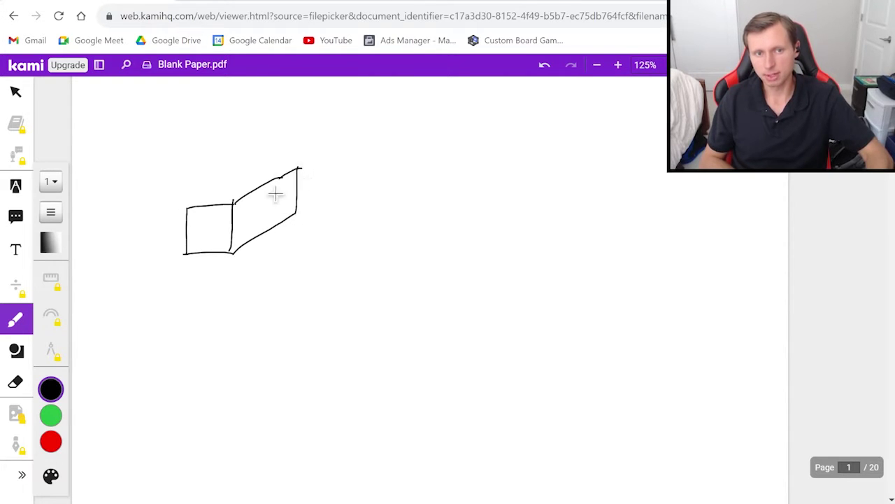
left_click_drag(235, 164, 301, 168)
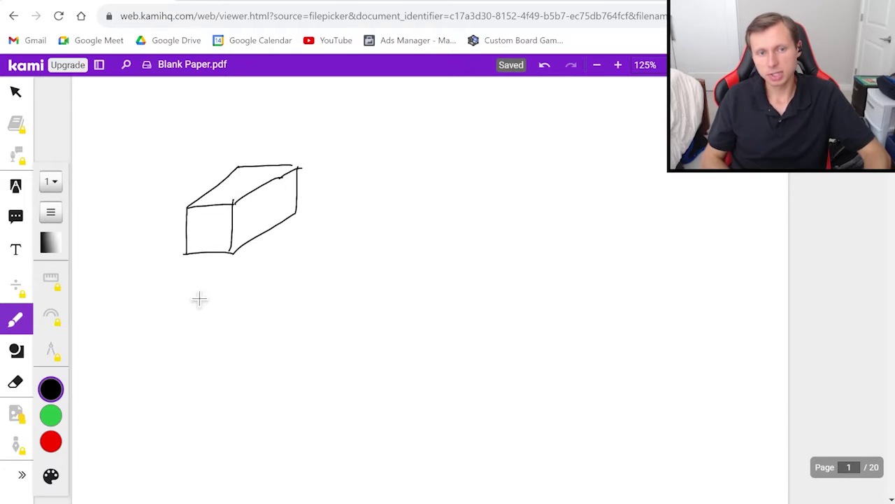
Label the box's sides L, W, H and write V = LWH beneath it, with another V below.
left_click_drag(269, 241, 294, 238)
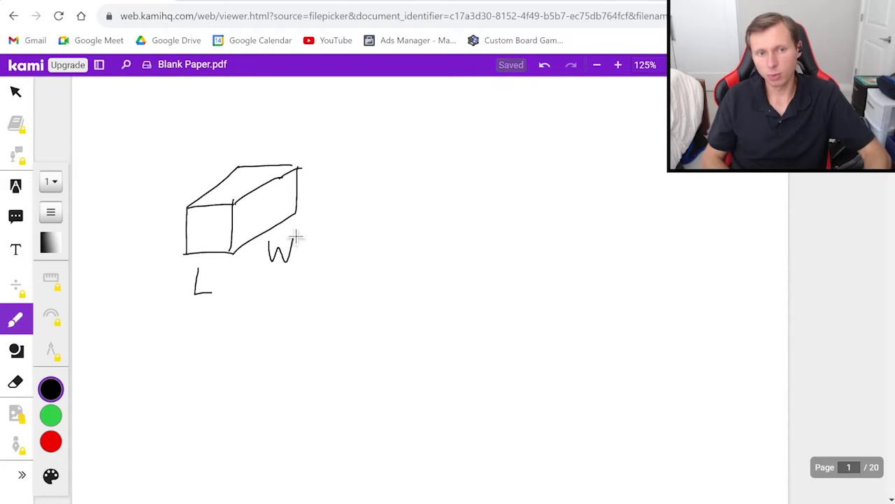
left_click_drag(317, 178, 325, 204)
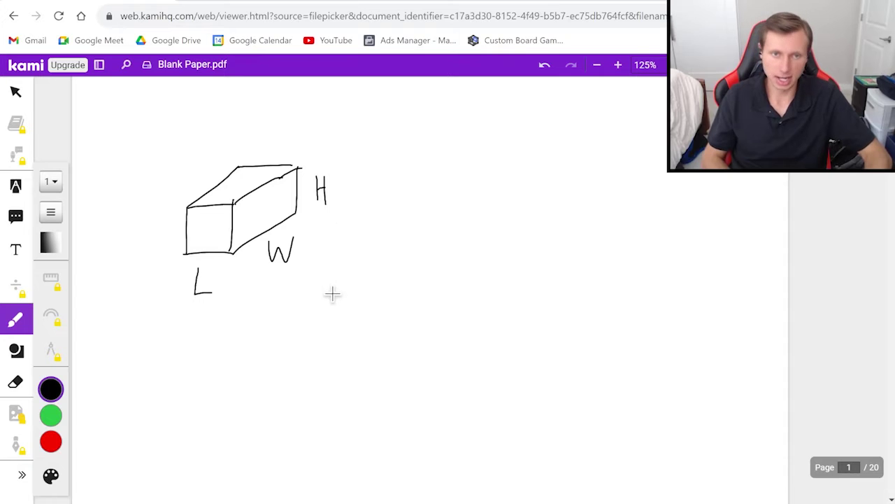
mouse_move(159, 334)
left_mouse_down()
mouse_move(163, 367)
mouse_move(188, 330)
left_mouse_up()
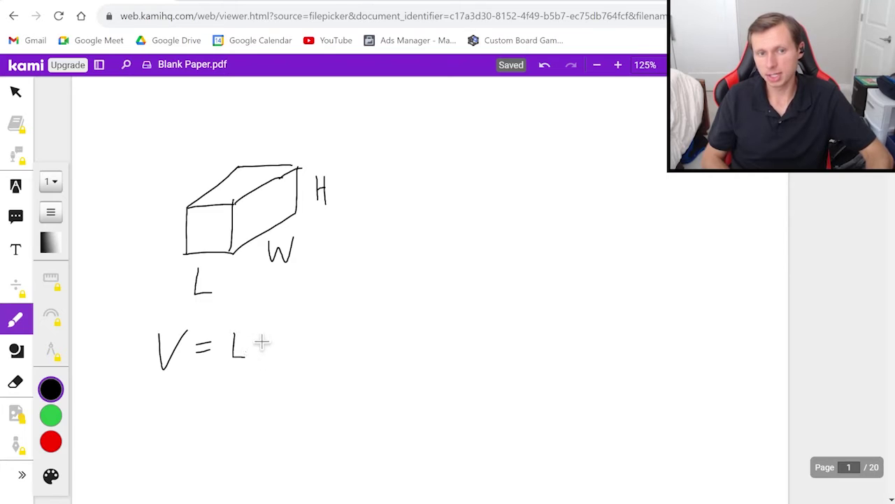
left_click_drag(299, 342, 306, 340)
left_click_drag(305, 327, 305, 354)
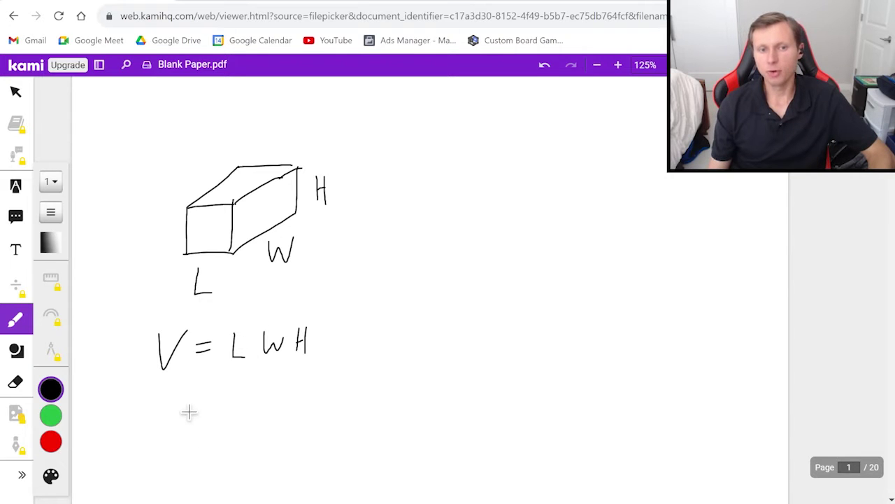
left_click_drag(191, 404, 225, 403)
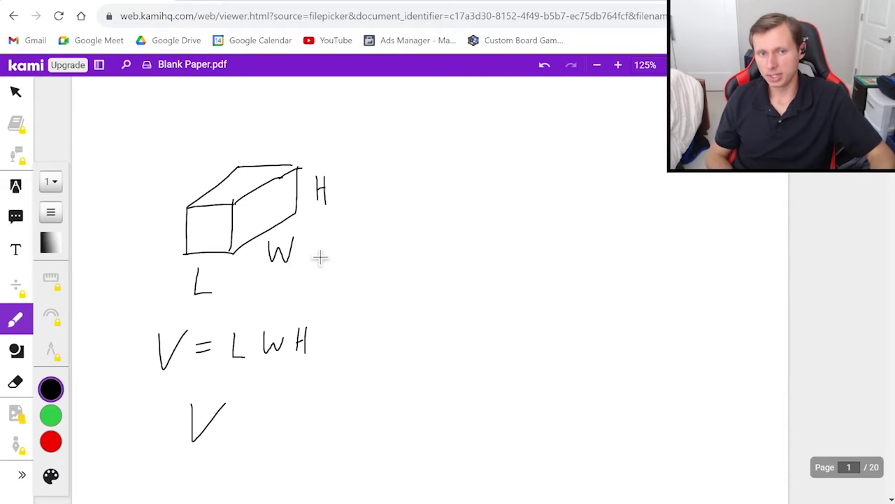
Handwrite 'Double all the dimensions,' to the right of the box.
left_click_drag(397, 227, 399, 248)
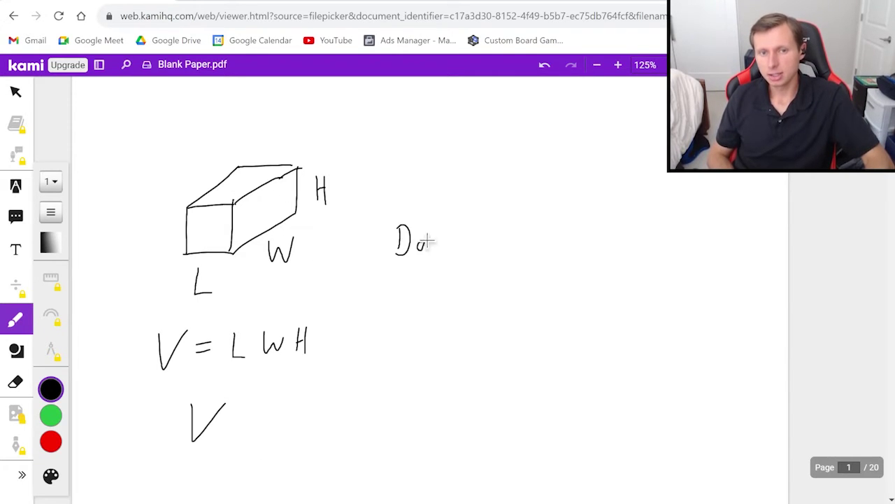
left_click_drag(480, 238, 495, 242)
left_click_drag(547, 233, 550, 246)
left_click_drag(554, 223, 557, 248)
mouse_move(568, 223)
left_mouse_down()
mouse_move(571, 249)
mouse_move(628, 246)
left_mouse_up()
left_click_drag(631, 241, 644, 242)
left_click_drag(428, 293, 434, 312)
left_click_drag(438, 298, 439, 311)
left_click(439, 287)
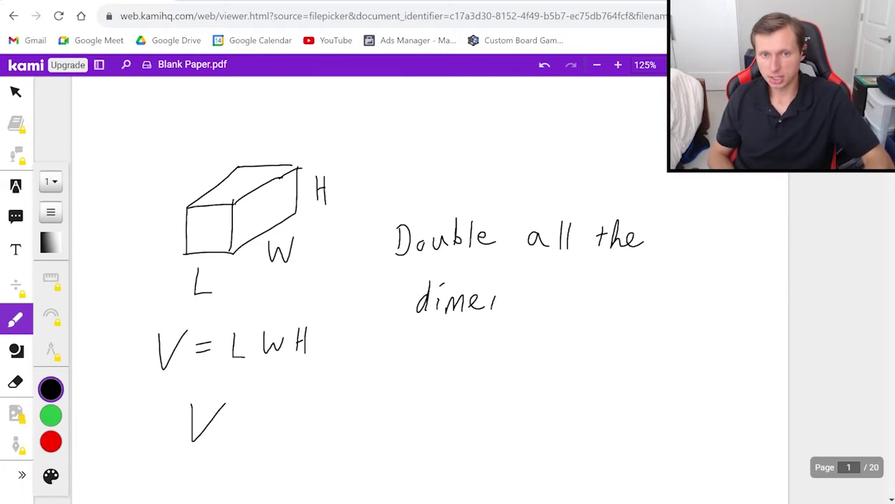
left_click_drag(494, 300, 504, 308)
left_click_drag(512, 295, 509, 308)
left_click_drag(524, 296, 525, 308)
left_click_drag(537, 296, 539, 298)
left_click_drag(547, 296, 556, 308)
left_click_drag(570, 291, 565, 306)
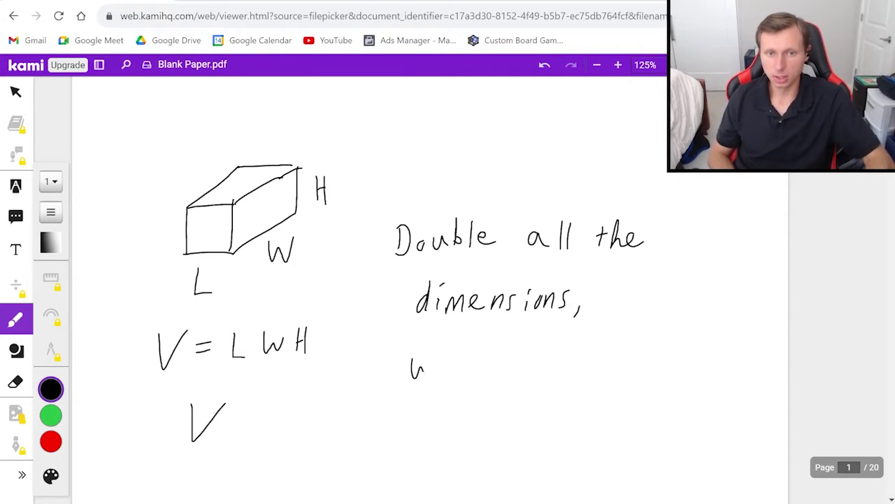
Continue the question with 'What will be the'.
left_click_drag(474, 365, 476, 378)
left_click_drag(488, 355, 489, 378)
left_click_drag(480, 362, 495, 362)
left_click_drag(514, 365, 533, 366)
left_click_drag(540, 367, 541, 378)
left_click_drag(554, 357, 554, 378)
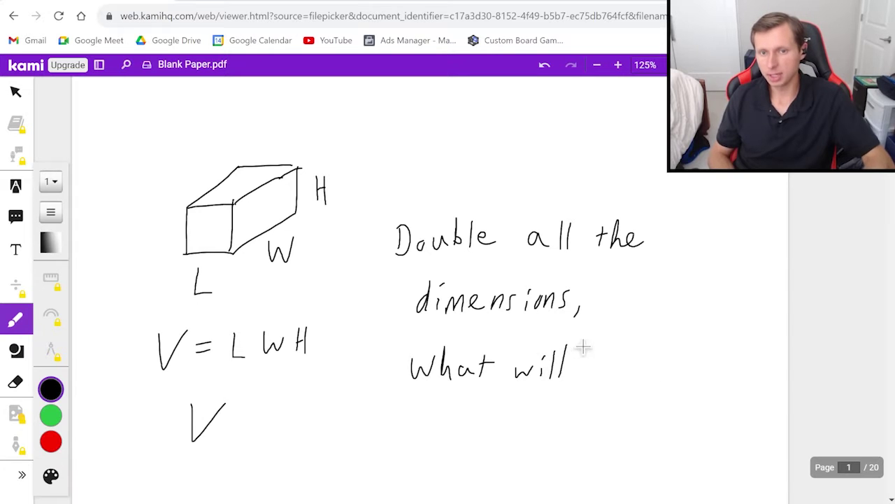
mouse_move(603, 350)
left_mouse_down()
mouse_move(605, 376)
mouse_move(630, 370)
left_mouse_up()
left_click_drag(668, 348, 670, 377)
left_click_drag(660, 361, 682, 360)
left_click_drag(684, 347, 719, 358)
Finish the question with 'new volume in terms of V?'.
left_click_drag(428, 425, 443, 406)
left_click_drag(449, 406, 458, 414)
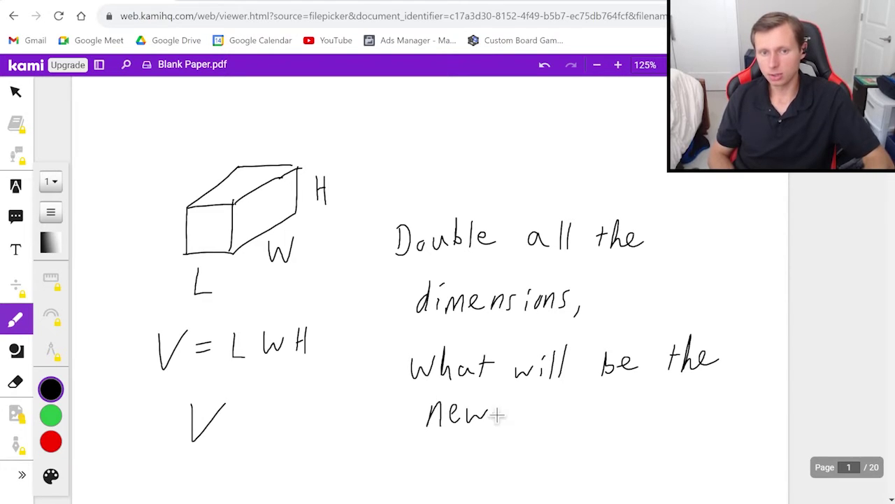
left_click_drag(582, 419, 600, 418)
left_click_drag(603, 414, 614, 413)
left_click_drag(655, 406, 656, 420)
left_click_drag(662, 419, 676, 420)
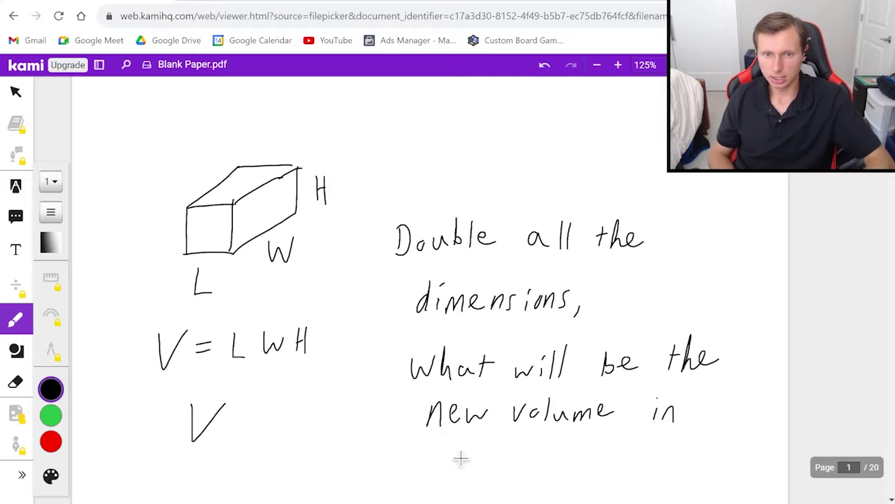
left_click_drag(536, 454, 531, 458)
mouse_move(557, 444)
left_mouse_down()
mouse_move(549, 467)
mouse_move(557, 454)
mouse_move(609, 438)
mouse_move(613, 459)
left_mouse_up()
left_click(615, 465)
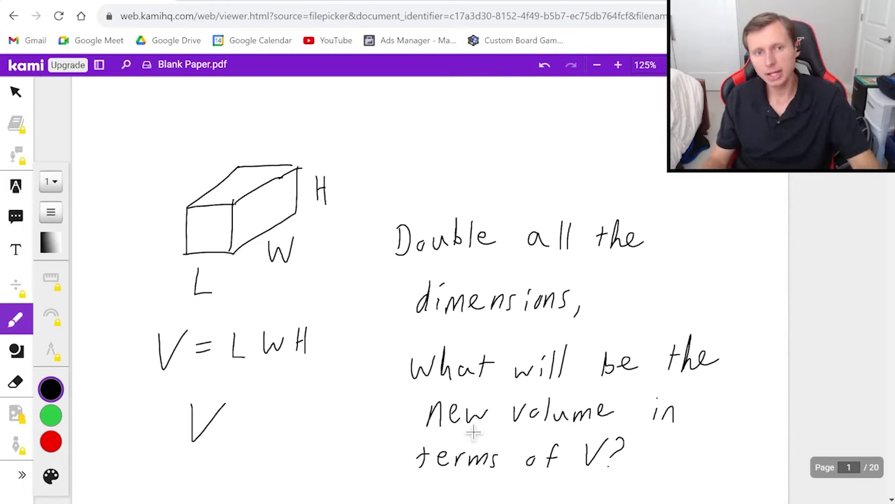
Rewrite V = LWH lower on the page and draw a box around it.
scroll(474, 431, "down", 2)
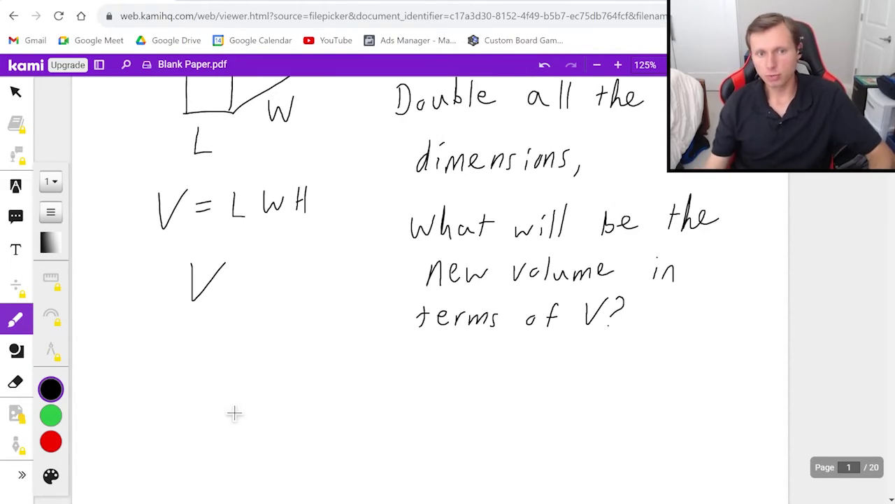
mouse_move(210, 390)
left_mouse_down()
mouse_move(213, 424)
mouse_move(239, 380)
left_mouse_up()
left_click_drag(253, 401, 264, 400)
left_click_drag(253, 404, 254, 404)
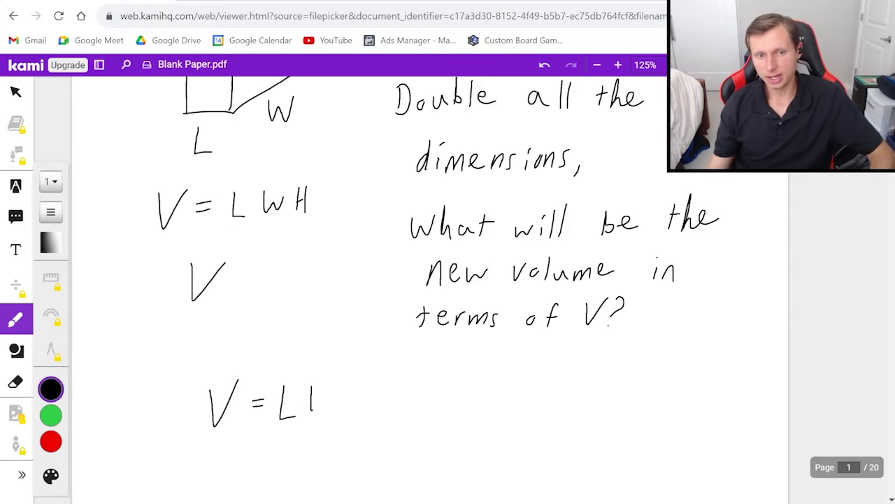
left_click_drag(312, 409, 340, 387)
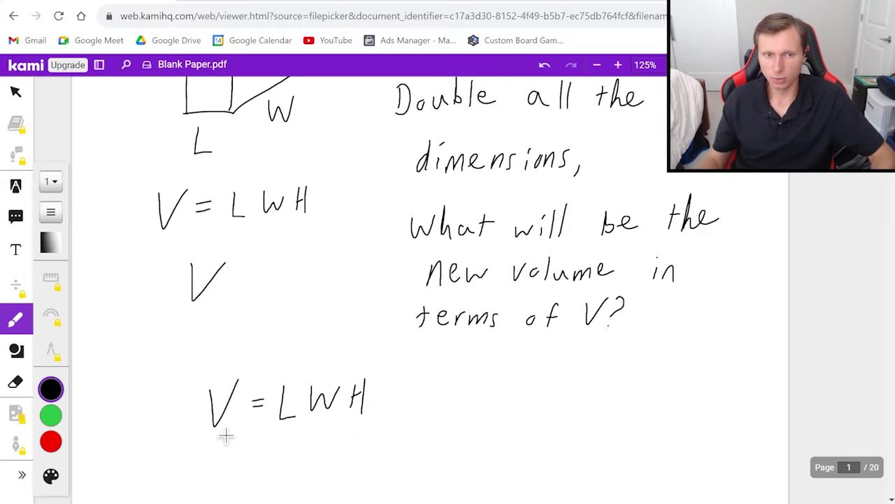
left_click_drag(190, 439, 366, 430)
left_click_drag(348, 355, 196, 427)
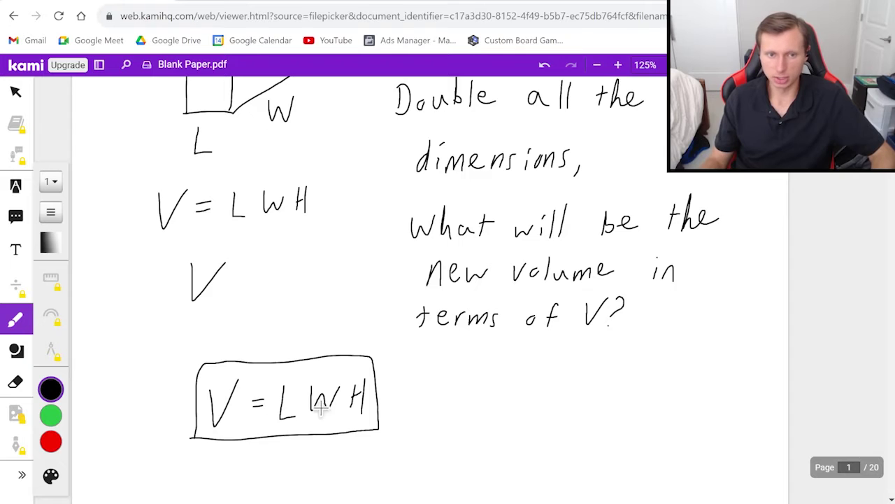
Write V_new = 2L 2W 2H and underline the three factors of 2.
scroll(320, 409, "down", 2)
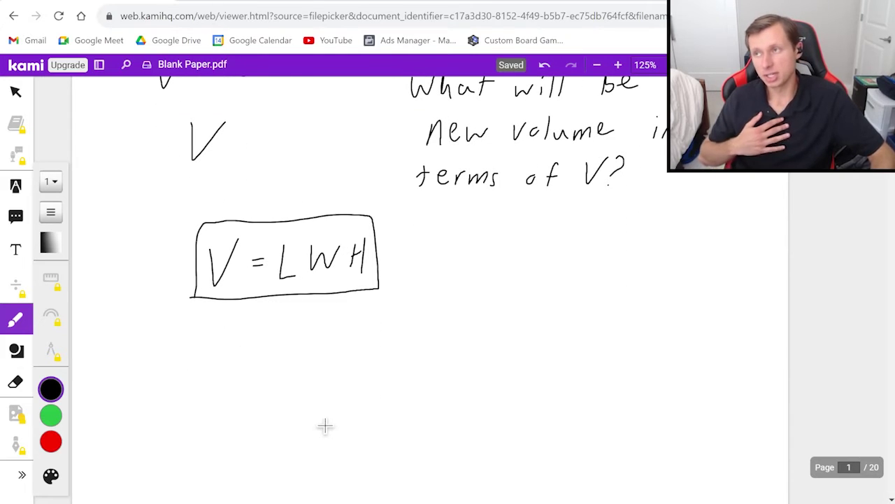
mouse_move(205, 351)
left_mouse_down()
mouse_move(217, 376)
mouse_move(231, 343)
left_mouse_up()
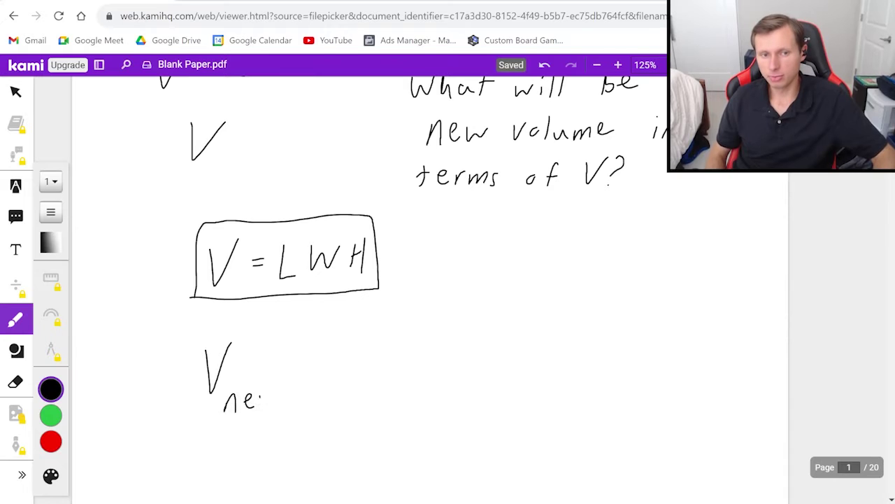
left_click_drag(259, 397, 281, 394)
left_click_drag(302, 364, 317, 364)
left_click_drag(304, 372, 367, 387)
left_click_drag(429, 360, 447, 383)
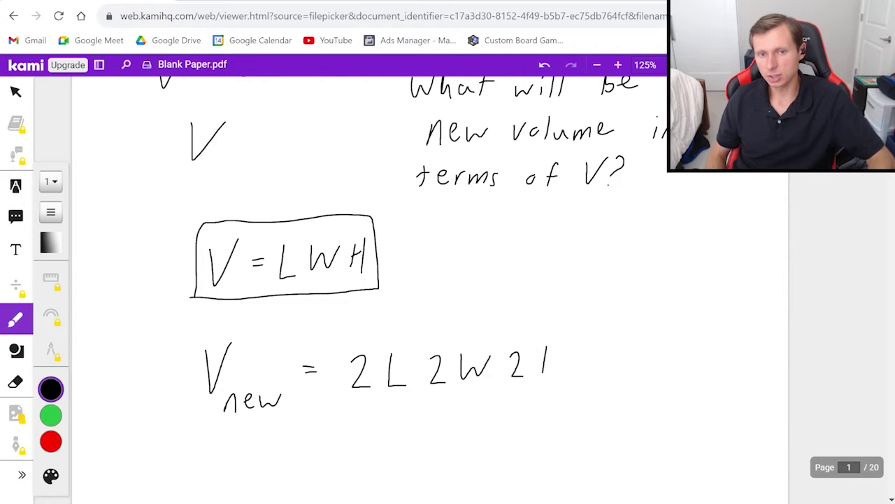
left_click_drag(543, 365, 558, 362)
left_click_drag(558, 344, 558, 381)
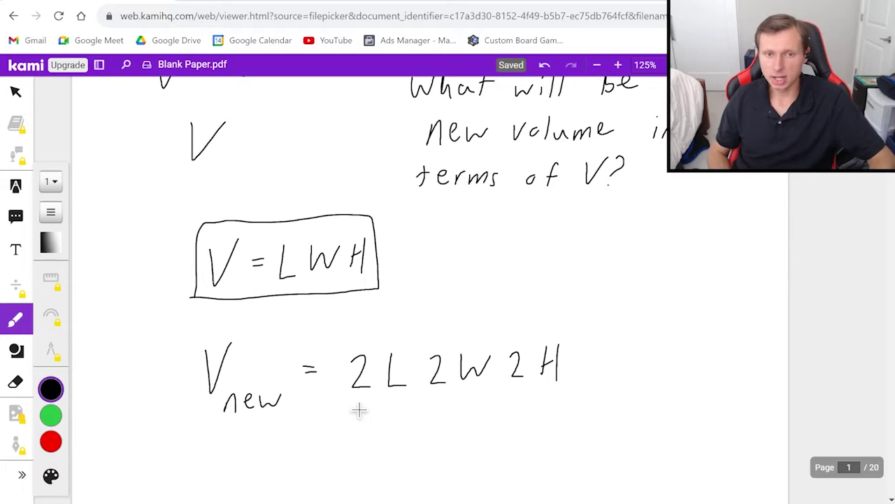
left_click_drag(340, 403, 544, 389)
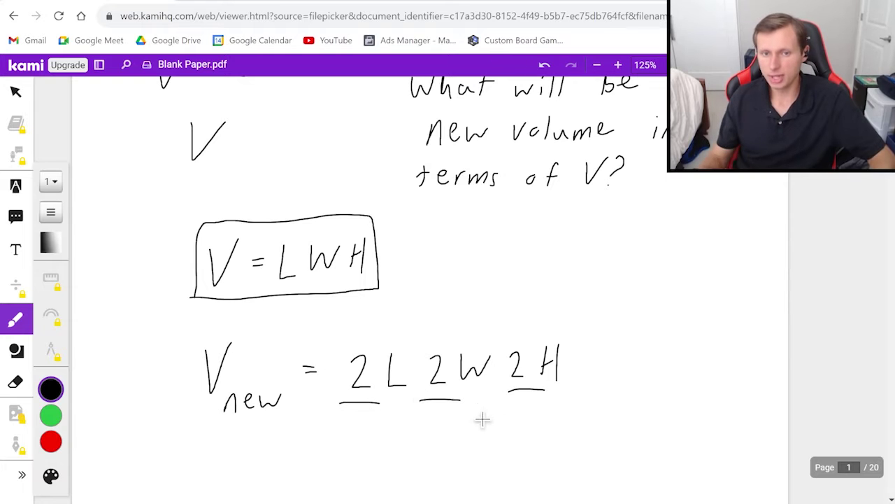
Add = 8LWH, then brace LWH with an arrow from the boxed formula and write V beneath.
scroll(367, 423, "down", 1)
left_click_drag(314, 392, 329, 391)
left_click_drag(313, 400, 329, 399)
mouse_move(383, 376)
left_mouse_down()
mouse_move(375, 382)
mouse_move(401, 407)
left_mouse_up()
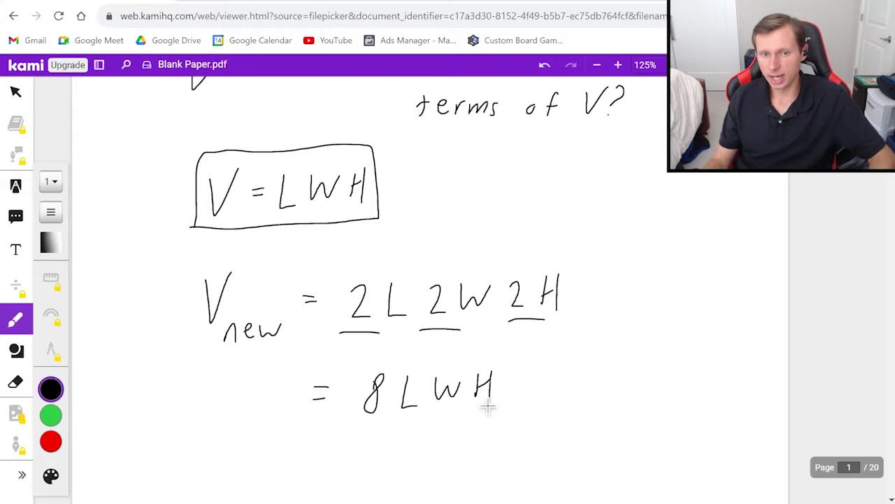
mouse_move(393, 180)
left_mouse_down()
mouse_move(508, 188)
mouse_move(504, 381)
left_mouse_up()
left_click_drag(514, 371, 515, 389)
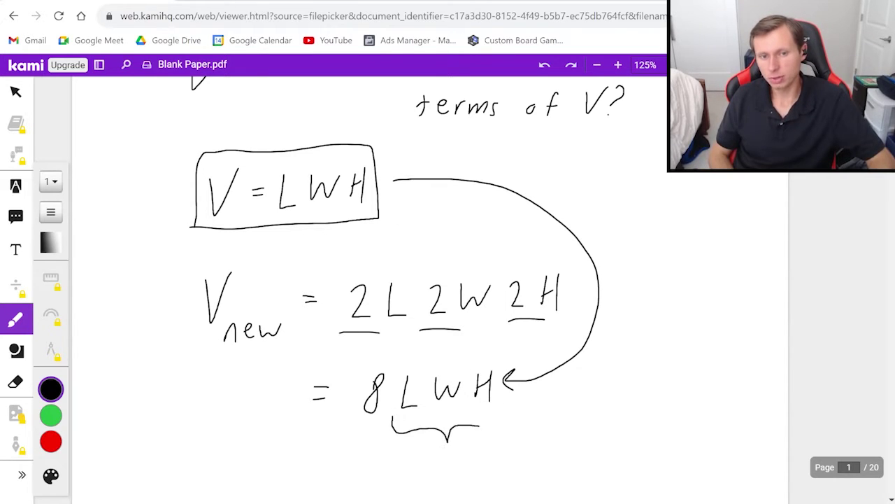
left_click_drag(479, 424, 509, 414)
left_click_drag(443, 459, 484, 455)
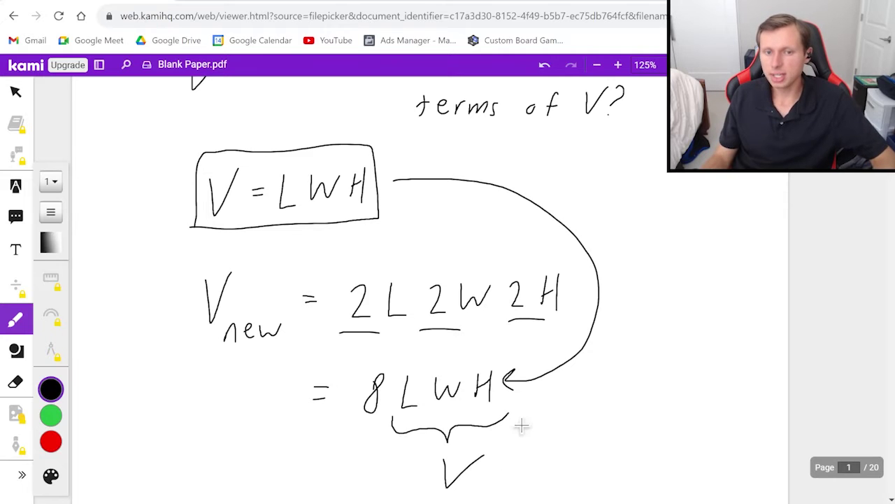
scroll(522, 425, "down", 1)
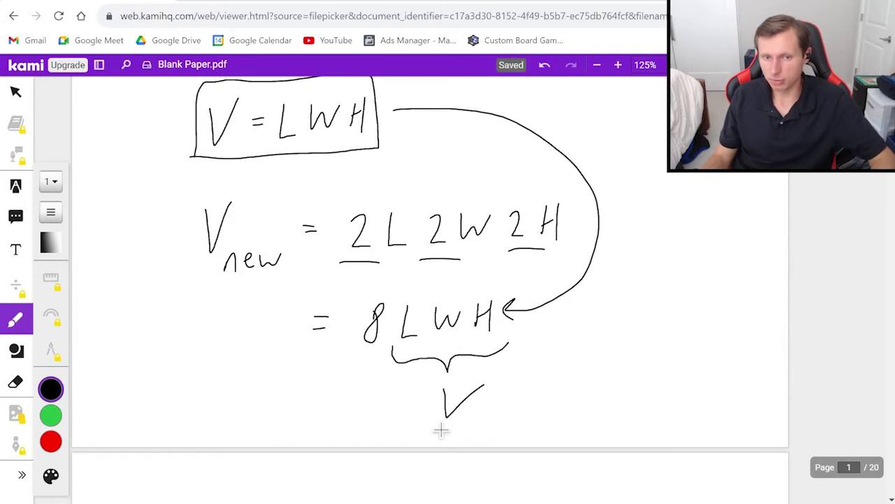
scroll(441, 430, "down", 1)
Circle 8V and write the example V = 4 beside it.
mouse_move(390, 419)
left_mouse_down()
mouse_move(418, 421)
mouse_move(389, 399)
left_mouse_up()
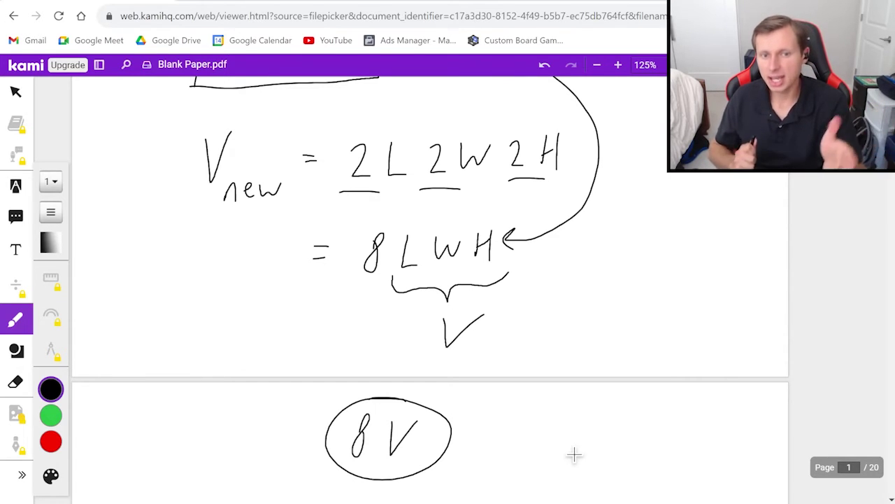
scroll(565, 456, "down", 2)
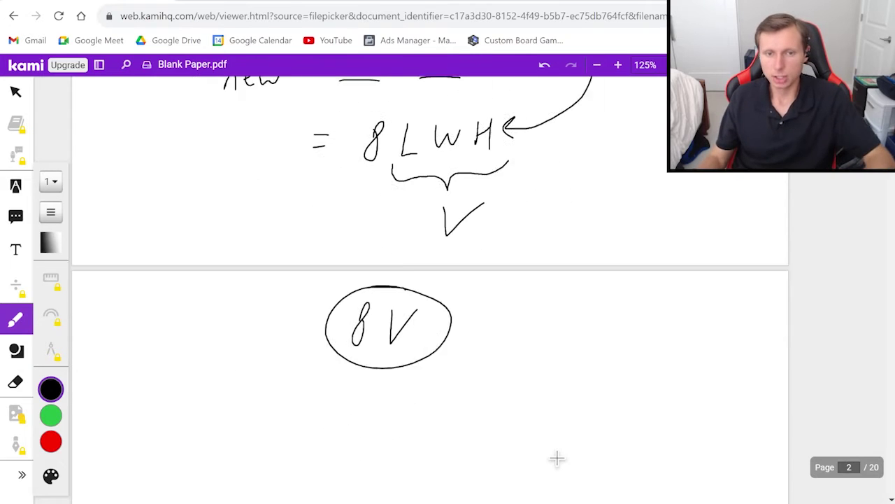
mouse_move(537, 318)
left_mouse_down()
mouse_move(574, 310)
mouse_move(595, 323)
left_mouse_up()
mouse_move(582, 333)
left_mouse_down()
mouse_move(633, 327)
mouse_move(630, 350)
left_mouse_up()
Write V_new = 32 below V = 4.
left_click_drag(457, 396, 482, 398)
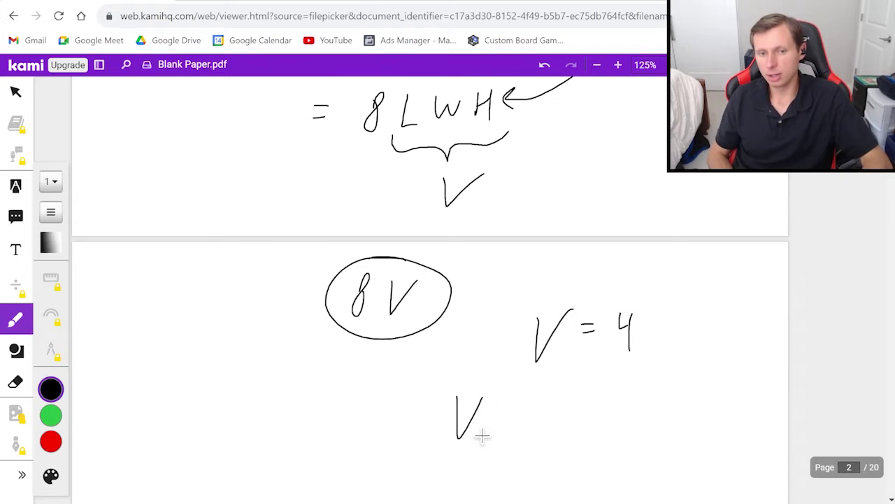
left_click_drag(552, 406, 570, 403)
left_click_drag(556, 415, 578, 411)
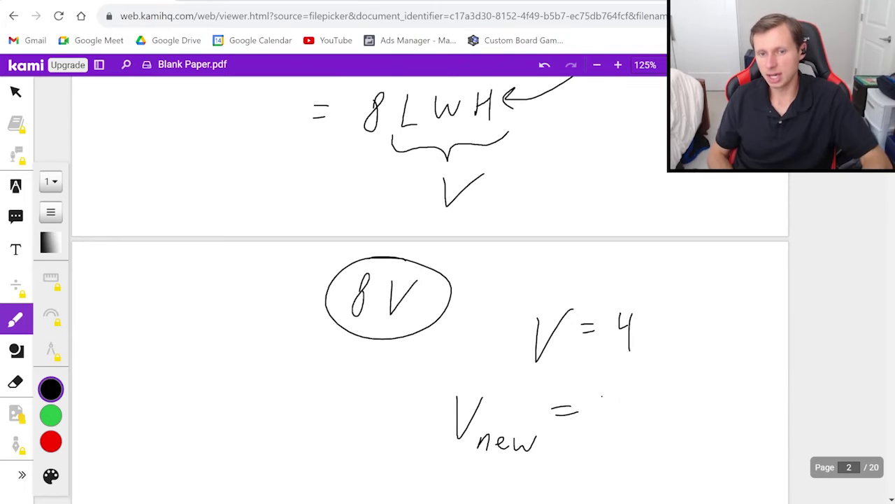
left_click_drag(635, 398, 652, 421)
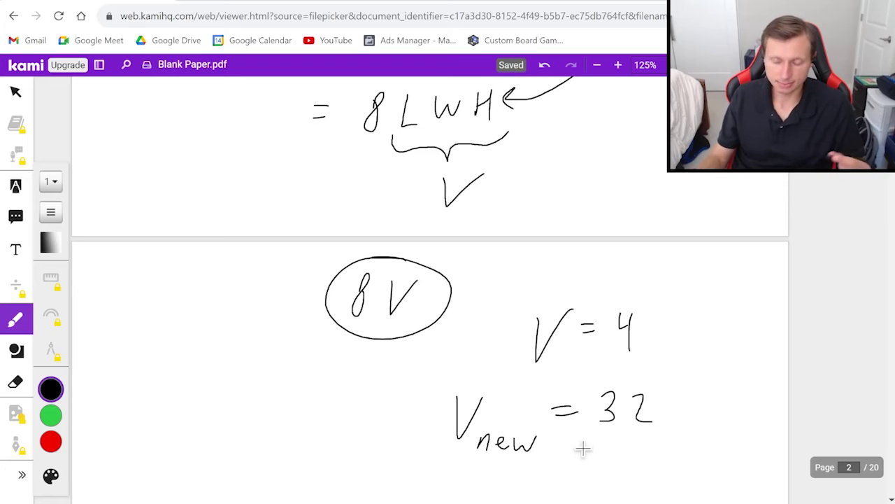
scroll(326, 161, "down", 5)
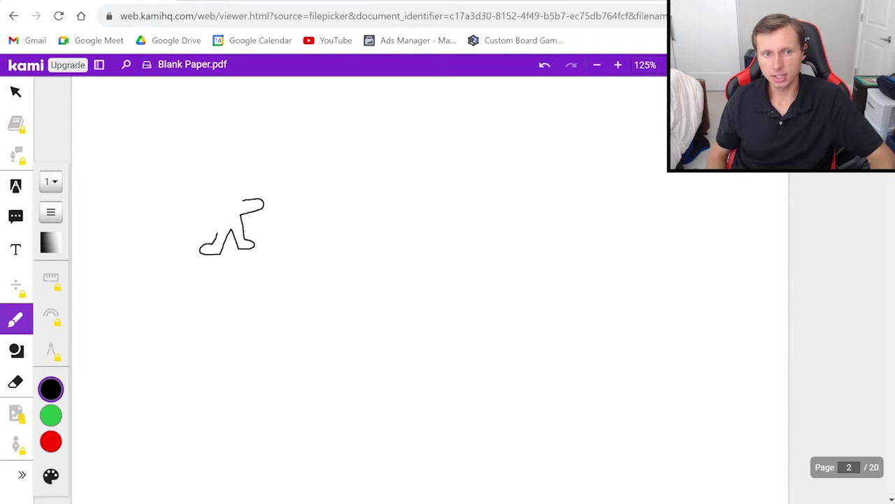
Draw a small stick figure labelled L and a larger figure marked with height 5L.
left_click_drag(223, 196, 217, 233)
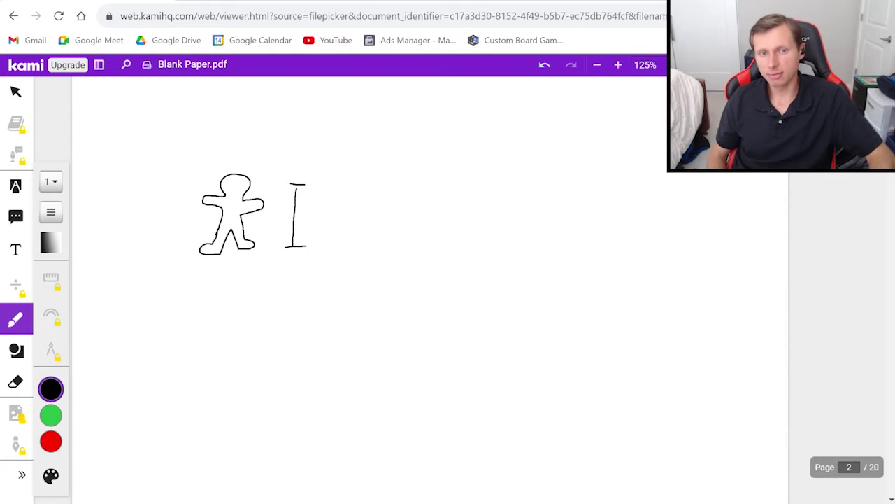
left_click_drag(318, 207, 330, 222)
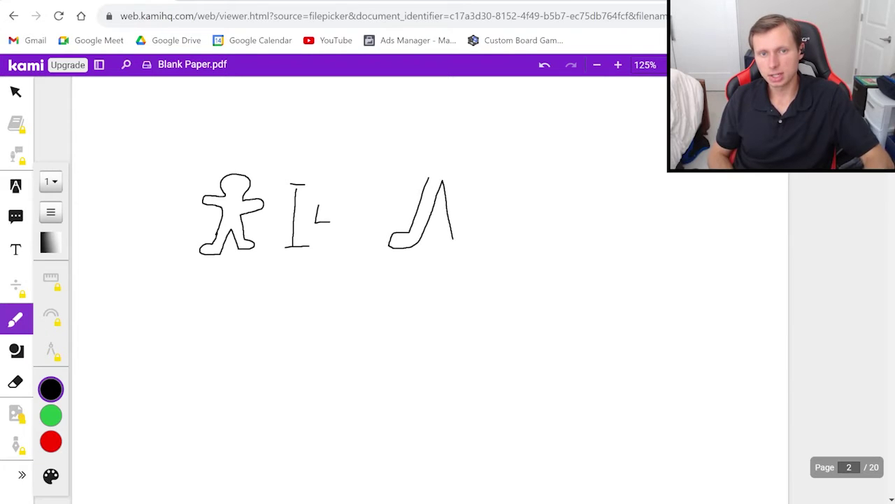
left_click_drag(462, 224, 469, 99)
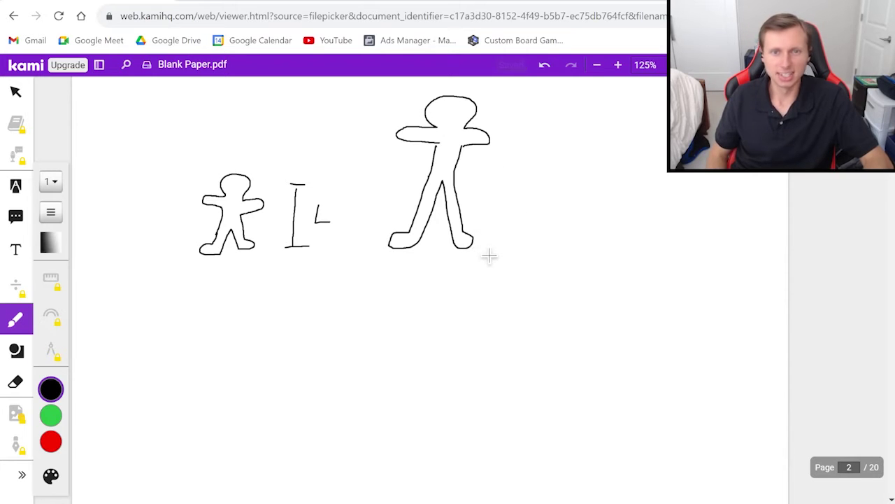
left_click_drag(503, 250, 535, 99)
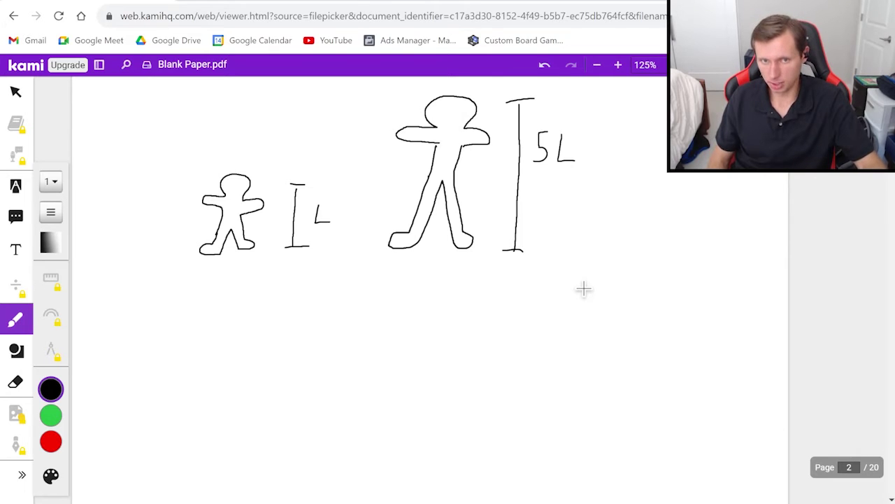
Draw up-arrows under both stick figures, writing V = 20 in³ beneath the small figure's arrow.
left_click_drag(225, 270, 224, 321)
left_click_drag(217, 287, 236, 285)
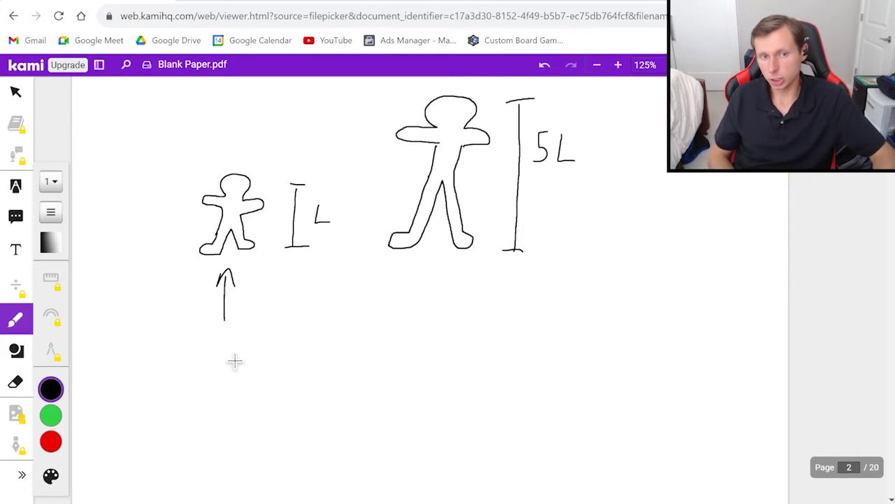
mouse_move(177, 341)
left_mouse_down()
mouse_move(207, 331)
mouse_move(226, 347)
left_mouse_up()
mouse_move(210, 354)
left_mouse_down()
mouse_move(275, 339)
mouse_move(298, 357)
left_mouse_up()
left_click_drag(303, 357, 317, 350)
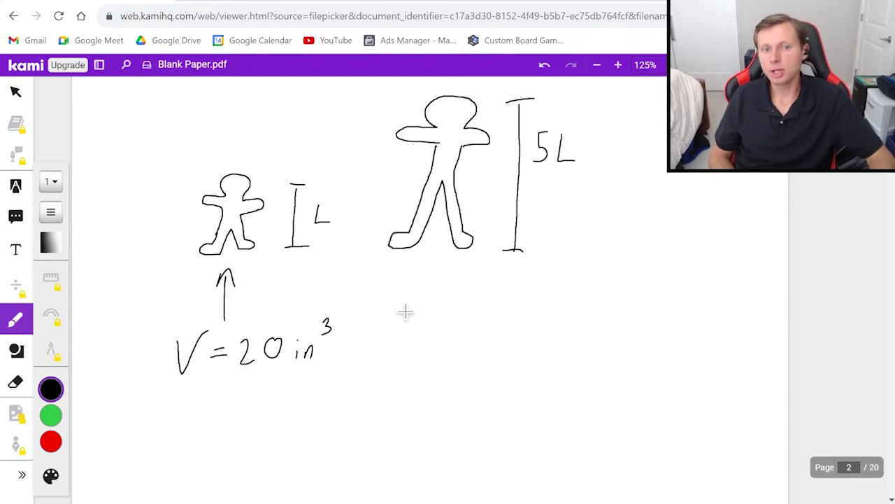
left_click_drag(440, 273, 449, 284)
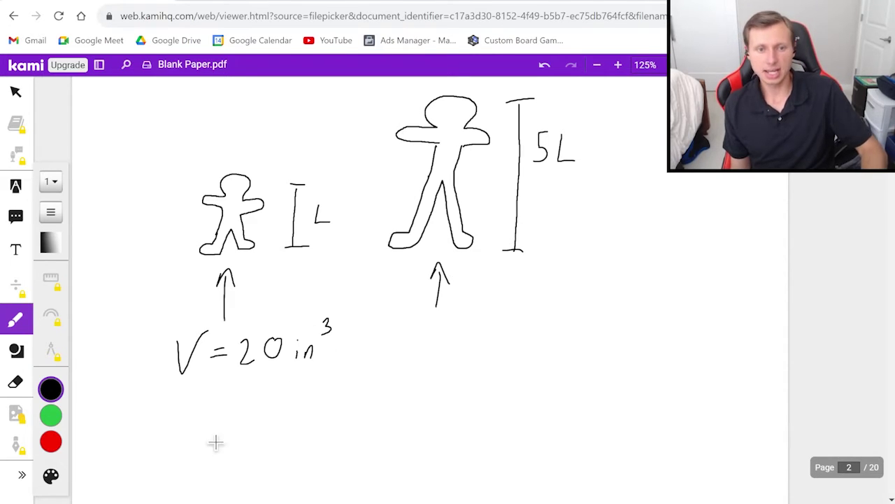
Write V = L³ below the 20 in³ equation.
mouse_move(210, 443)
left_mouse_down()
mouse_move(237, 423)
mouse_move(266, 437)
left_mouse_up()
left_click_drag(250, 445, 267, 444)
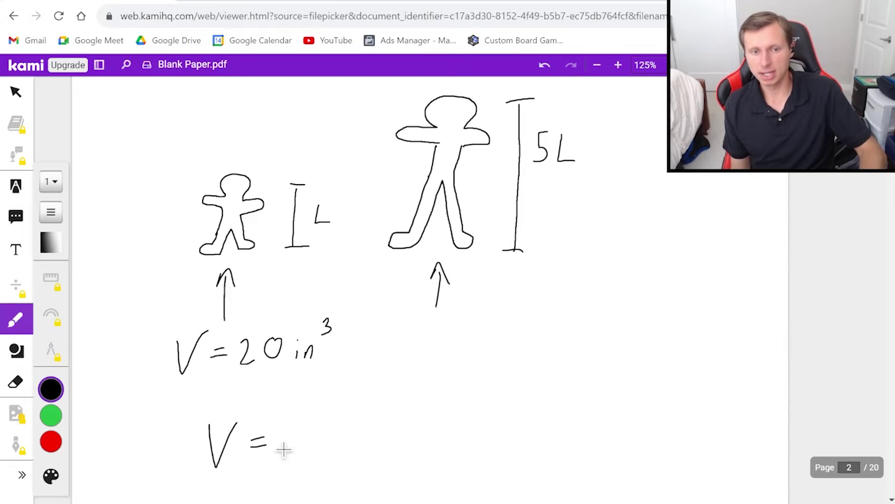
left_click_drag(323, 405, 324, 424)
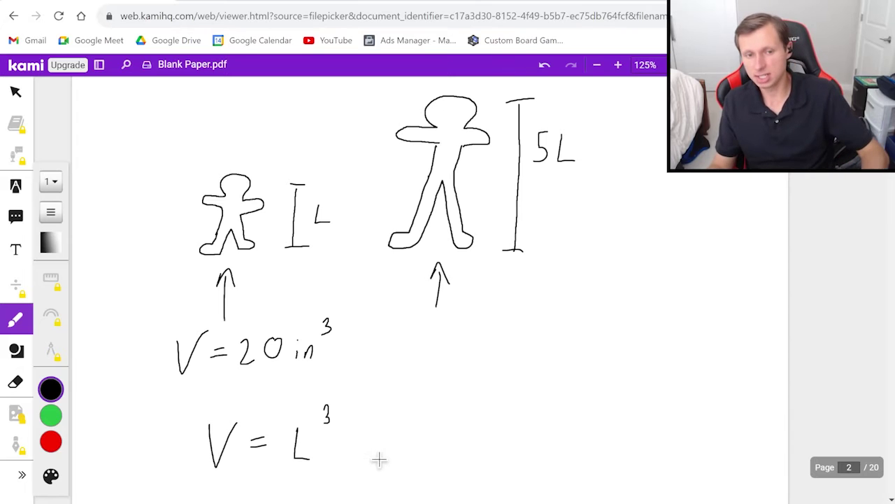
Write meters³ and (meters)³ side by side beneath V = L³.
scroll(378, 458, "down", 1)
mouse_move(288, 454)
left_mouse_down()
mouse_move(317, 436)
mouse_move(370, 436)
mouse_move(373, 449)
left_mouse_up()
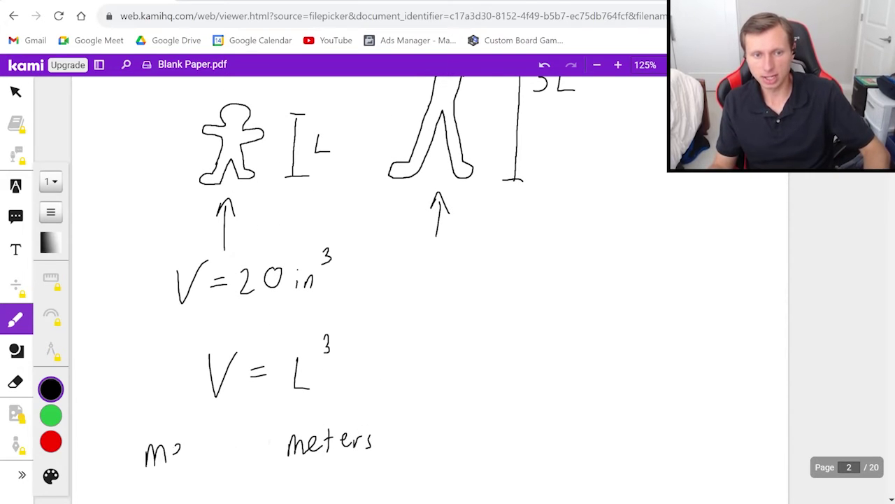
left_click_drag(212, 449, 221, 455)
left_click_drag(222, 457, 234, 430)
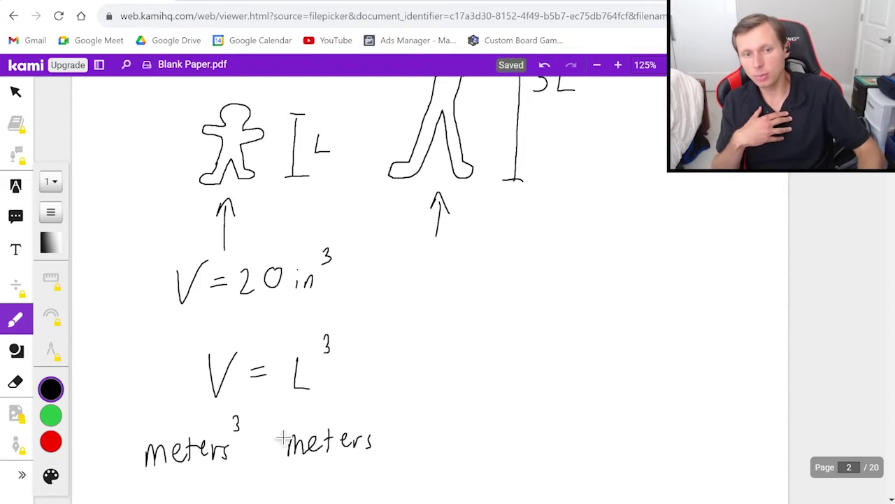
left_click_drag(289, 418, 287, 467)
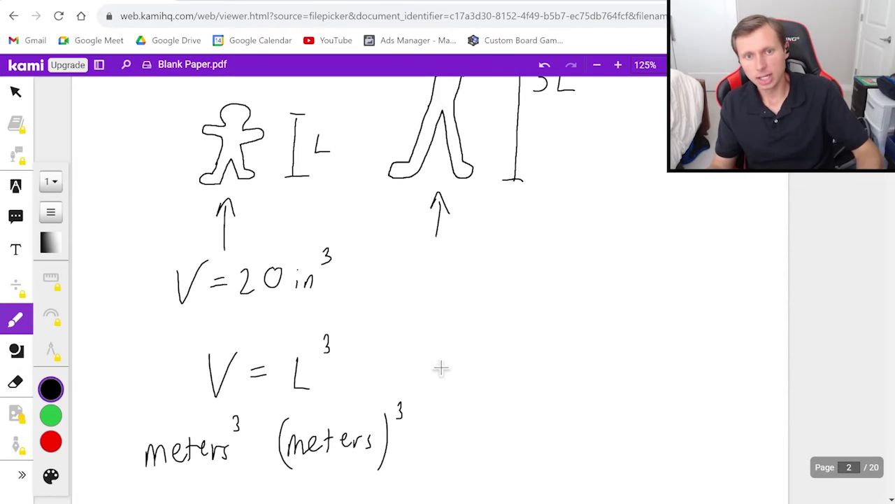
Write V = (5L)³ under the big figure's arrow.
scroll(500, 372, "up", 1)
left_click_drag(466, 355, 512, 369)
mouse_move(500, 375)
left_mouse_down()
mouse_move(558, 353)
mouse_move(548, 403)
left_mouse_up()
left_click_drag(587, 341, 590, 400)
scroll(592, 406, "down", 1)
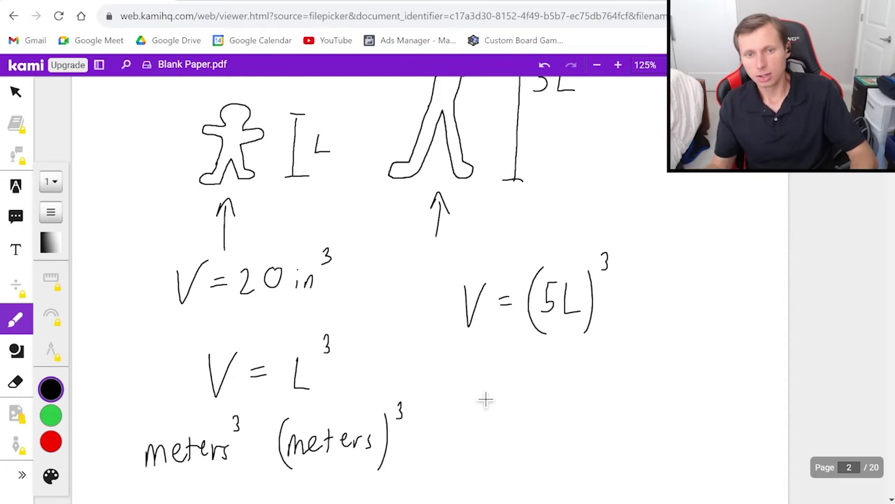
Write V = 125 L³ below (5L)³.
left_click_drag(485, 374, 545, 377)
left_click_drag(532, 386, 546, 385)
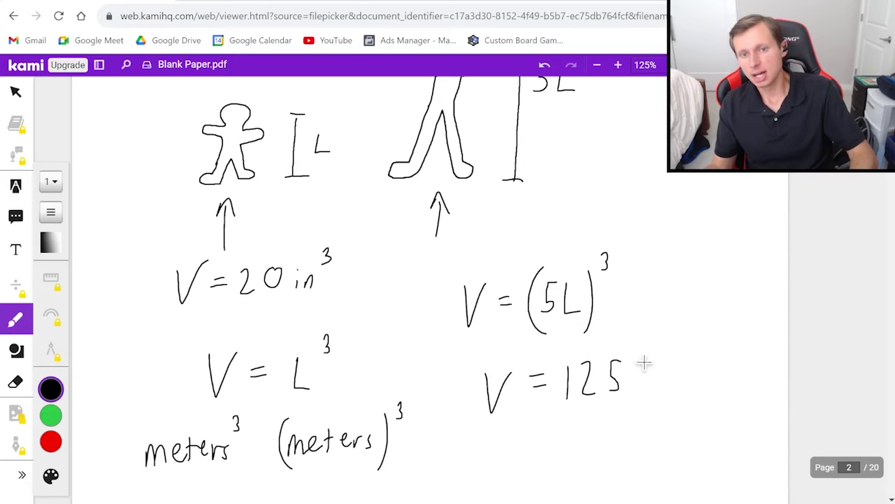
mouse_move(638, 358)
left_mouse_down()
mouse_move(654, 394)
mouse_move(667, 362)
left_mouse_up()
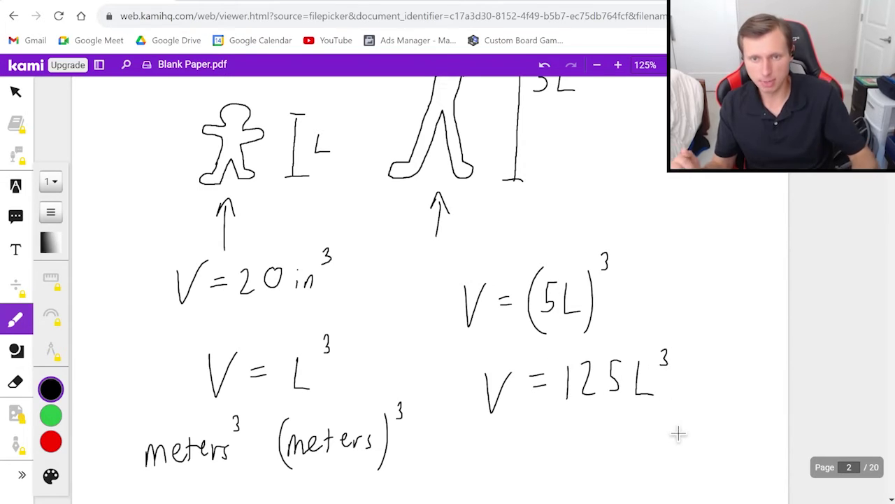
Box V = L³ and the L³ in 125 L³, with an arrow to V.
scroll(678, 432, "down", 1)
mouse_move(277, 256)
left_mouse_down()
mouse_move(189, 269)
mouse_move(339, 346)
mouse_move(234, 260)
left_mouse_up()
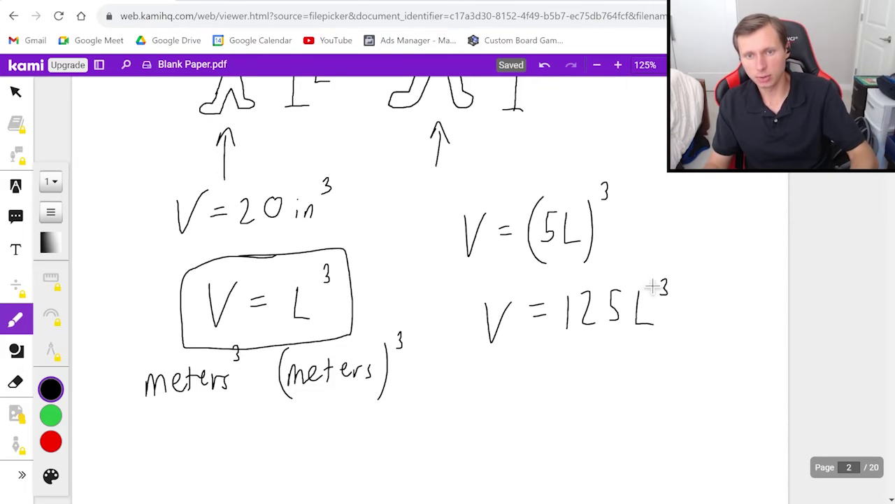
mouse_move(668, 262)
left_mouse_down()
mouse_move(636, 264)
mouse_move(685, 296)
left_mouse_up()
left_click_drag(653, 378, 654, 352)
left_click_drag(646, 363, 662, 362)
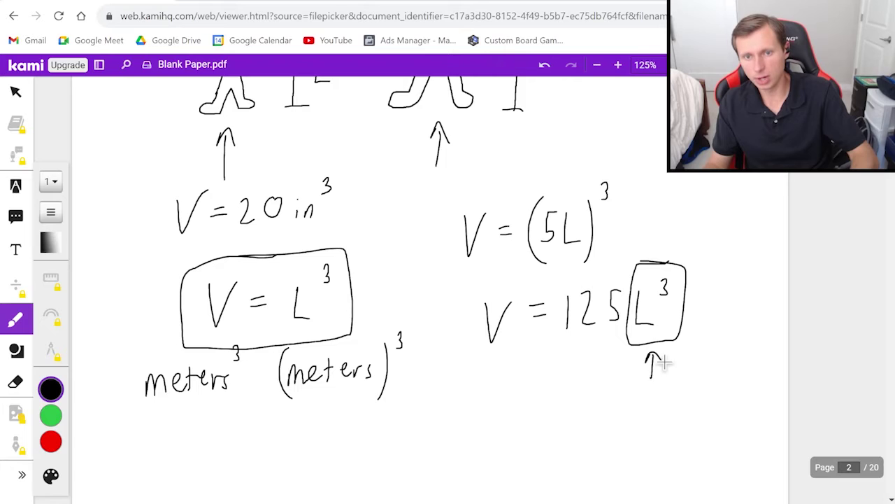
mouse_move(641, 399)
left_mouse_down()
mouse_move(641, 411)
mouse_move(675, 400)
left_mouse_up()
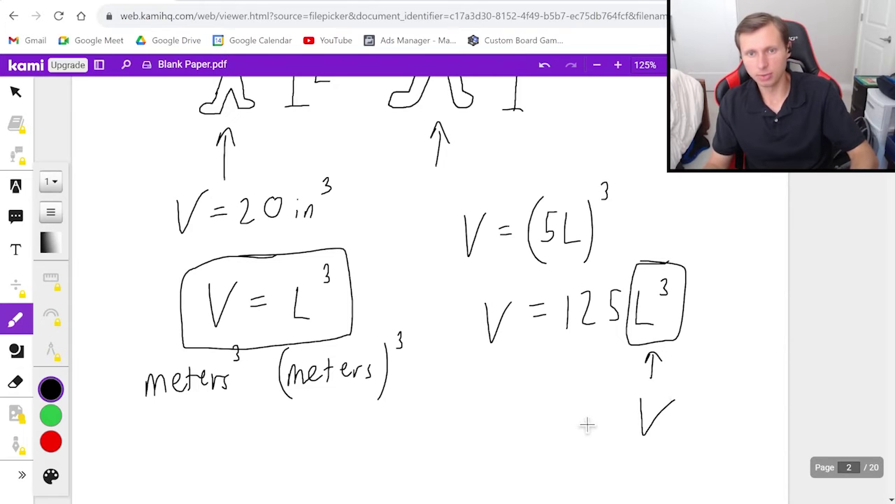
Add the 'new' subscript and write V_new = 125 V below.
left_click_drag(499, 354, 509, 353)
left_click_drag(512, 346, 521, 346)
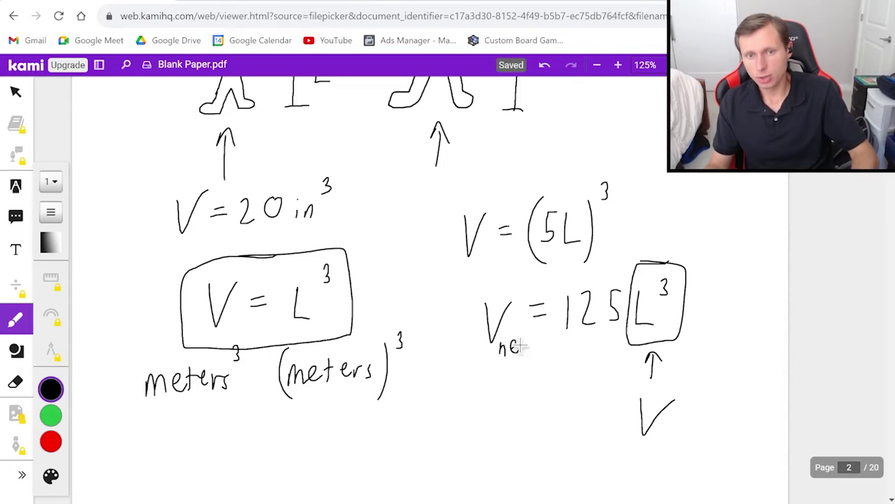
scroll(490, 392, "down", 1)
left_click_drag(453, 392, 475, 393)
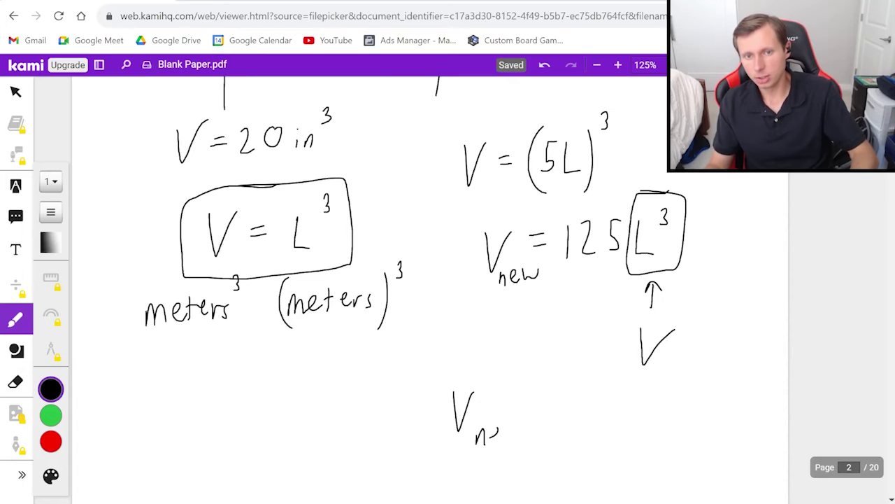
left_click_drag(545, 403, 557, 403)
left_click_drag(545, 411, 607, 417)
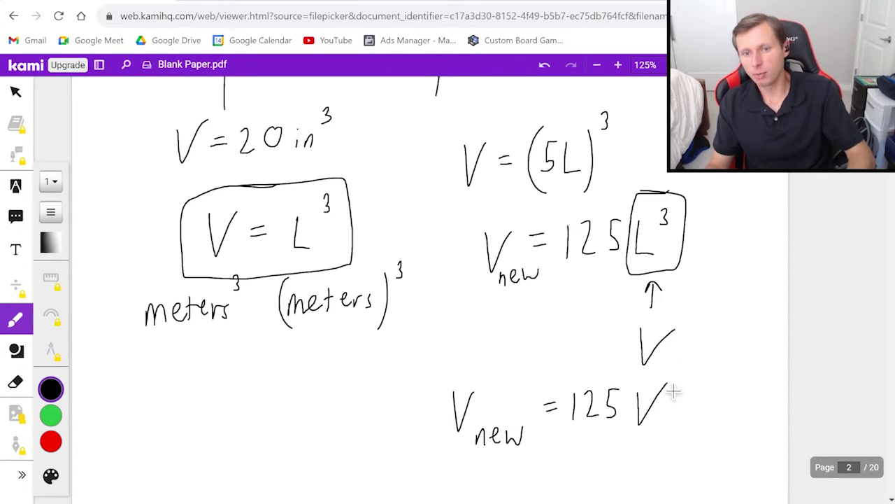
Underline V = 20 in³ and write 125(20) = below V_new = 125 V.
left_click_drag(221, 163, 341, 154)
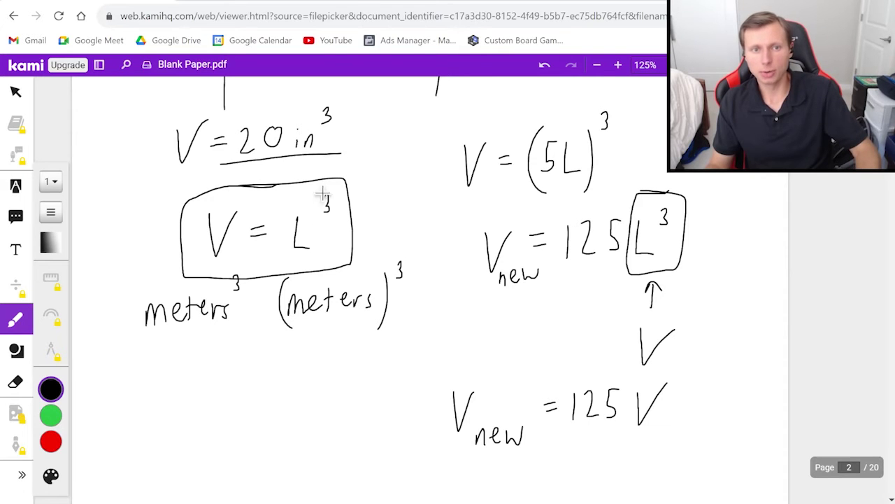
scroll(558, 442, "down", 3)
left_click_drag(501, 355, 501, 377)
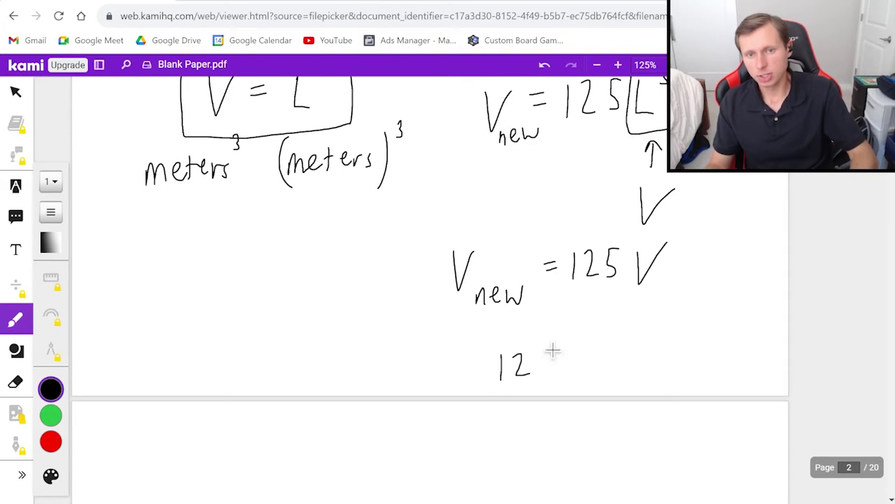
left_click_drag(570, 353, 566, 378)
mouse_move(587, 355)
left_mouse_down()
mouse_move(612, 382)
mouse_move(648, 353)
left_mouse_up()
left_click_drag(635, 362, 648, 361)
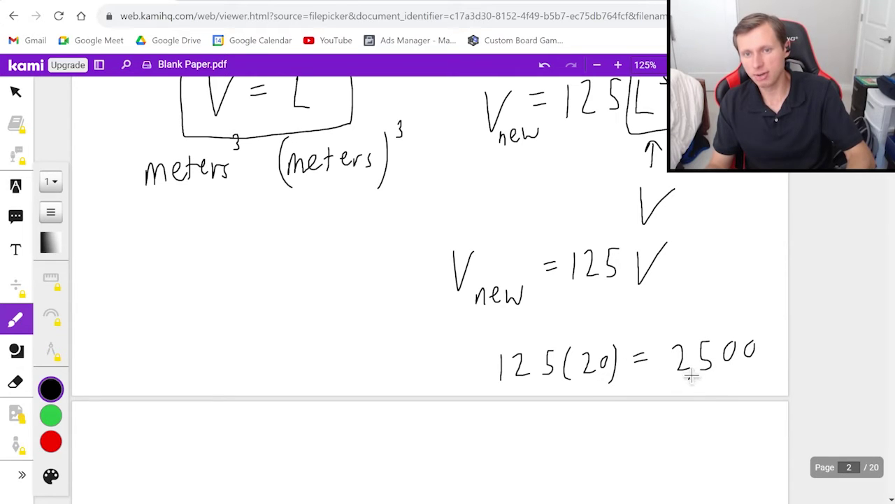
Circle the answer 2,500 in³.
scroll(732, 402, "up", 2)
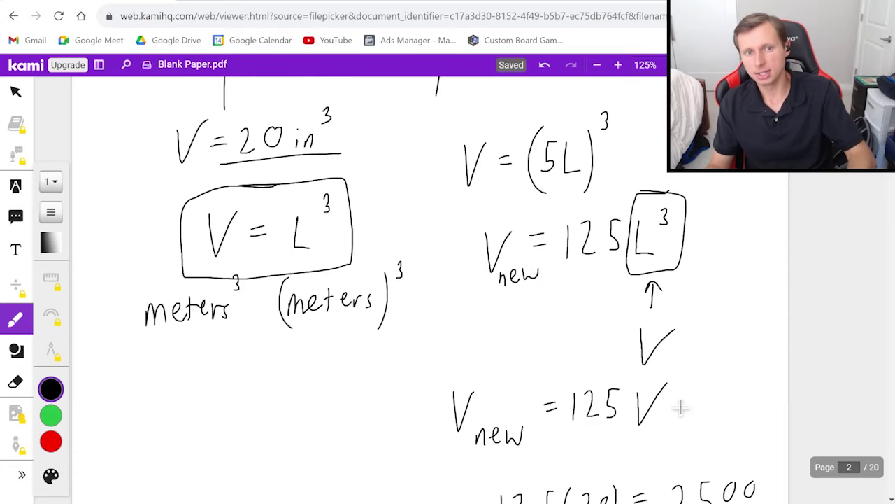
scroll(703, 408, "down", 2)
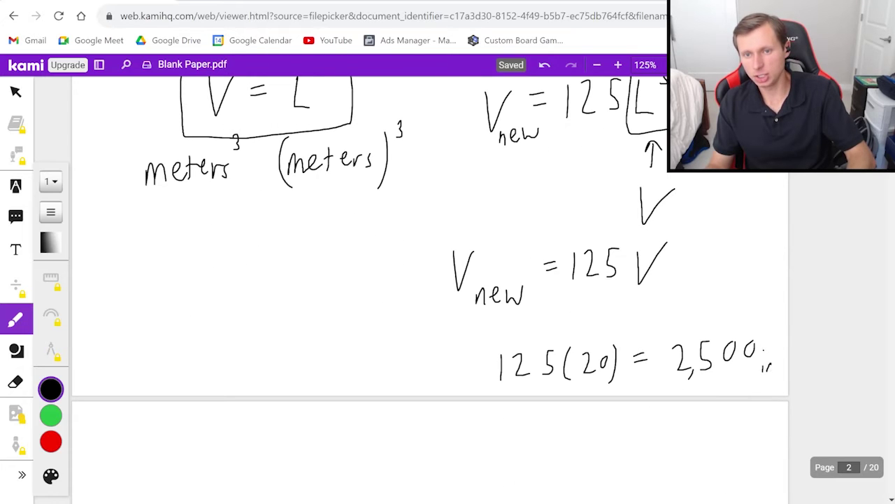
mouse_move(711, 326)
left_mouse_down()
mouse_move(676, 339)
mouse_move(755, 383)
left_mouse_up()
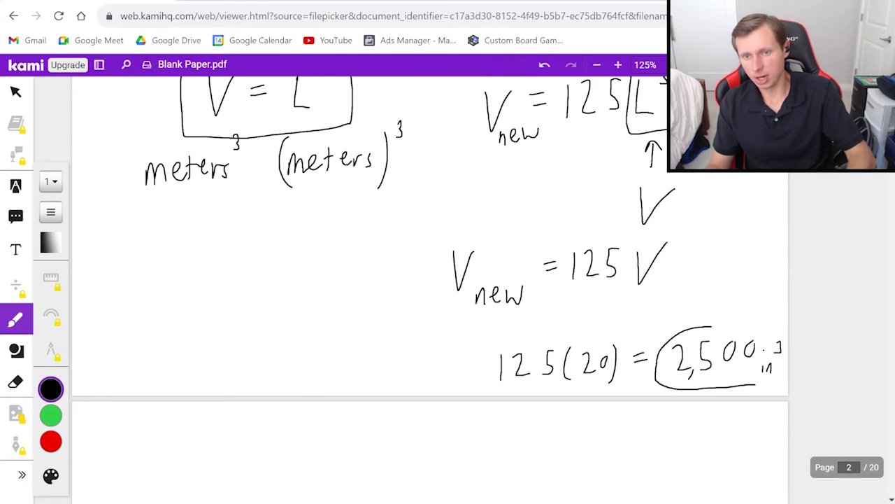
left_click_drag(785, 340, 683, 327)
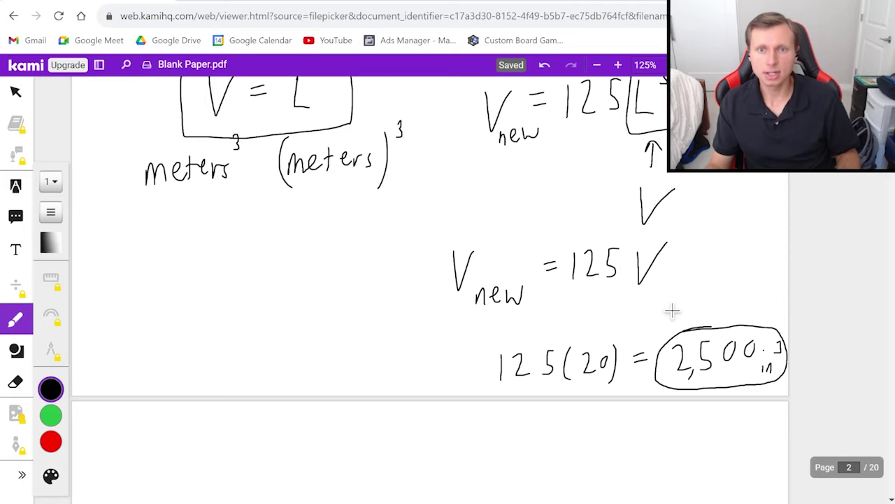
Move on to blank page 3.
scroll(636, 287, "up", 3)
scroll(637, 287, "up", 2)
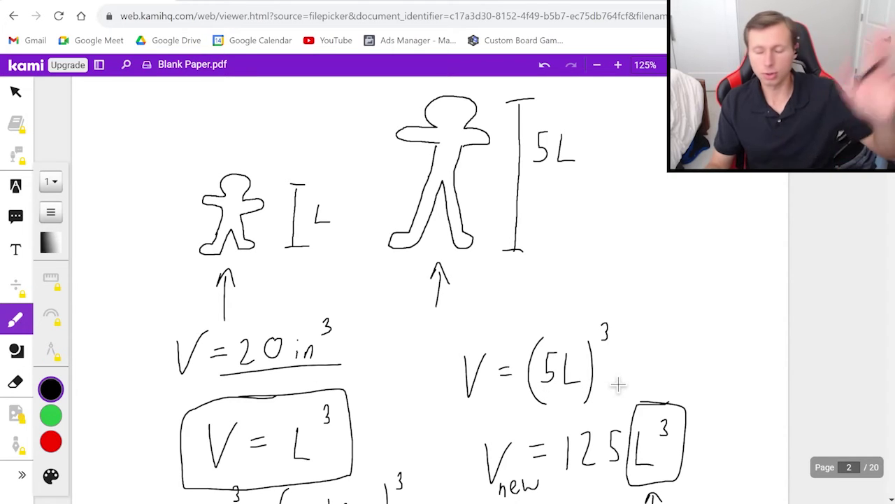
key("Page_Down")
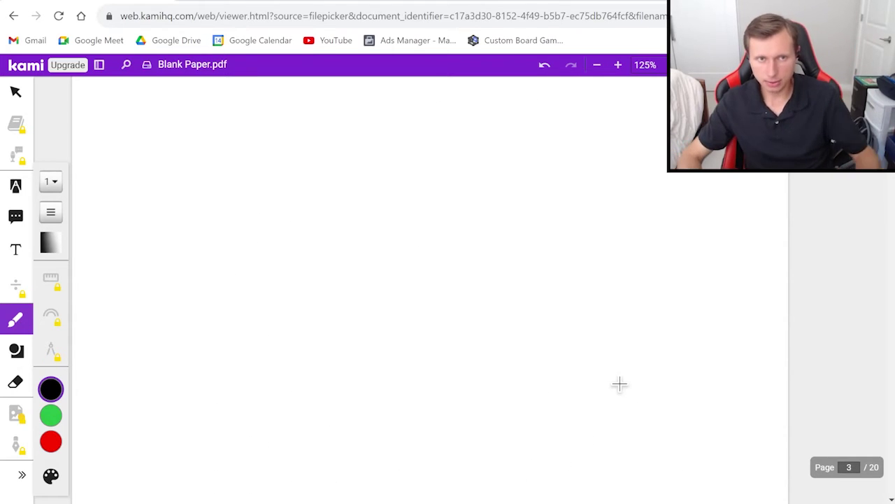
Sketch a rectangular box on page 3.
left_click_drag(216, 227, 264, 184)
left_click_drag(216, 229, 236, 225)
mouse_move(263, 185)
left_mouse_down()
mouse_move(261, 220)
mouse_move(322, 161)
mouse_move(310, 134)
mouse_move(217, 184)
left_mouse_up()
Label the box V₀ and write SA/V = r₀ beneath it.
left_click_drag(142, 270, 169, 261)
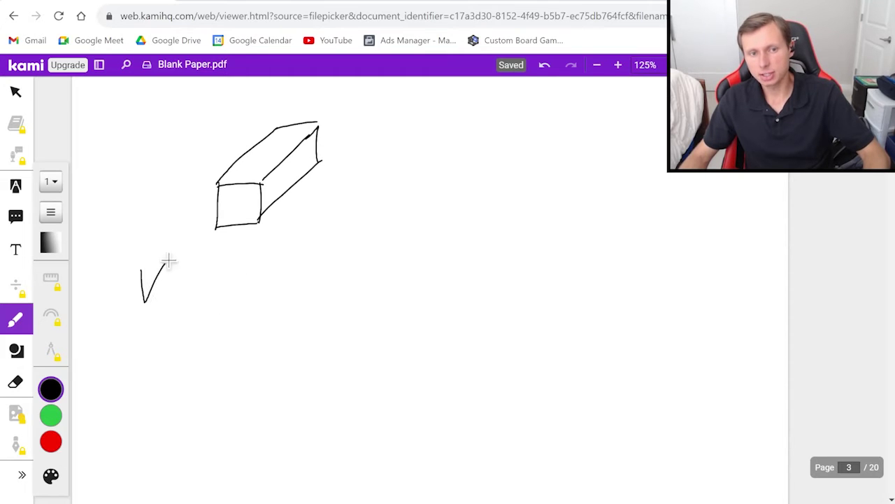
left_click_drag(161, 302, 168, 300)
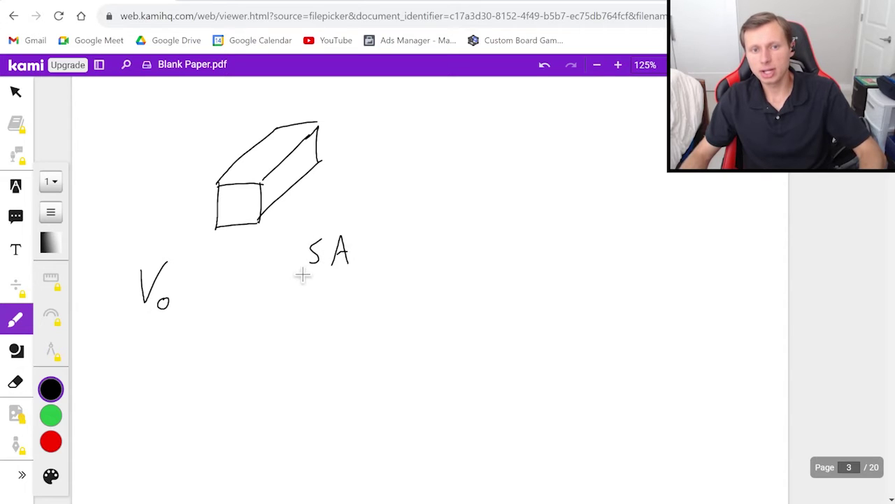
left_click_drag(293, 282, 361, 274)
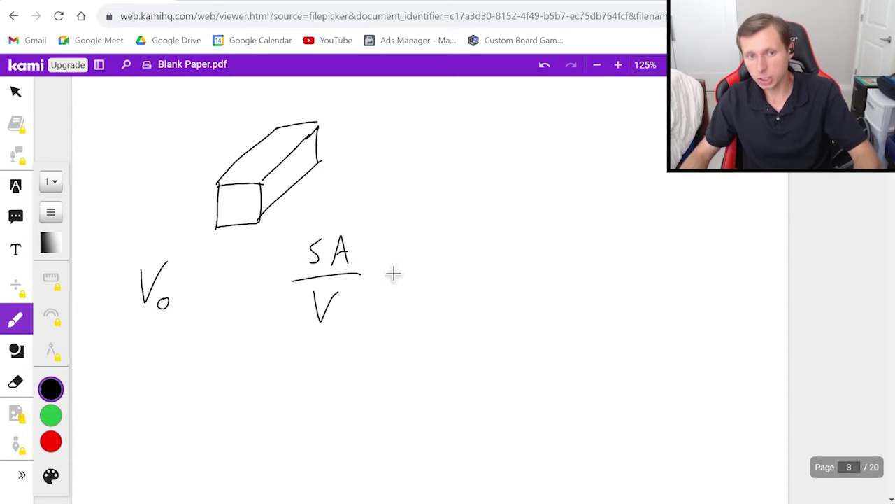
left_click_drag(435, 272, 447, 262)
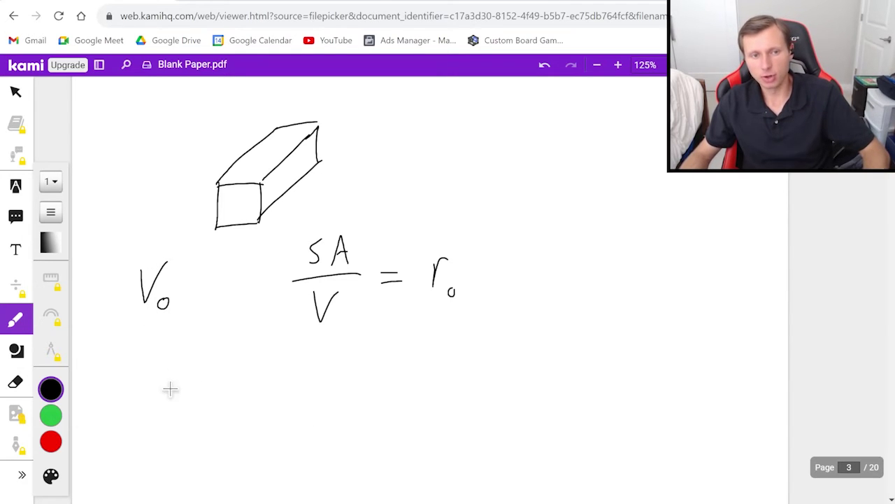
Write V_new = 64V₀ with r_new beside it.
left_click_drag(150, 390, 173, 394)
mouse_move(172, 428)
left_mouse_down()
mouse_move(173, 441)
mouse_move(217, 425)
mouse_move(252, 399)
mouse_move(323, 409)
left_mouse_up()
left_click_drag(320, 385, 320, 424)
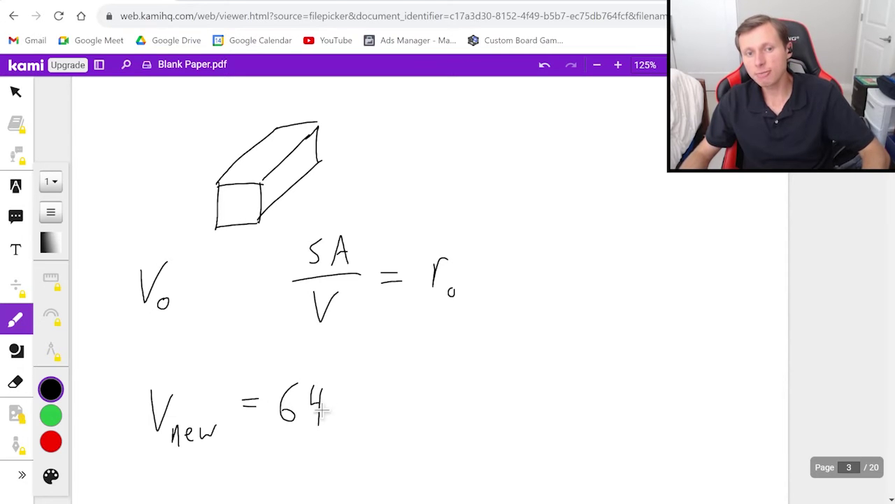
left_click_drag(342, 392, 358, 395)
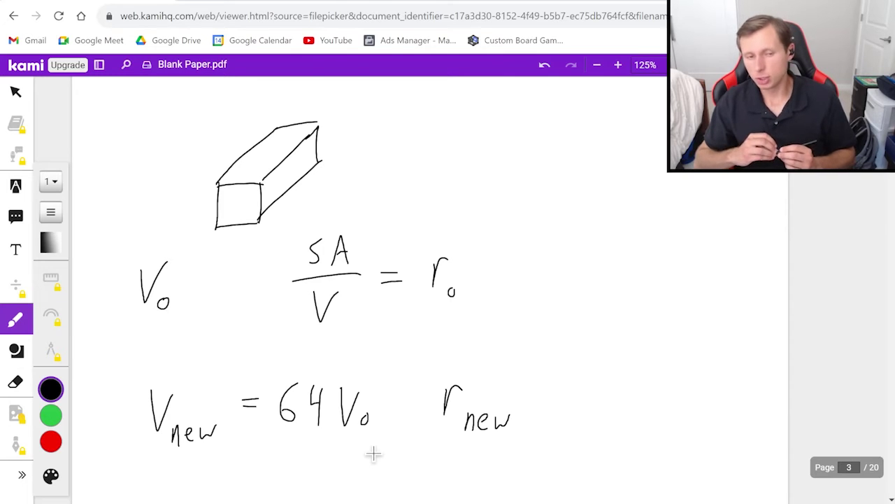
Write V = L³ underneath.
scroll(376, 451, "down", 2)
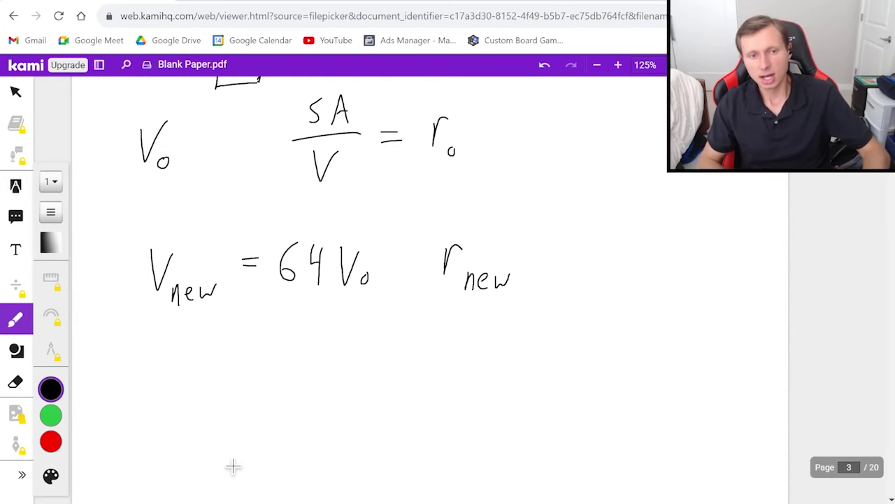
mouse_move(191, 379)
left_mouse_down()
mouse_move(197, 420)
mouse_move(222, 381)
mouse_move(257, 395)
left_mouse_up()
left_click_drag(238, 403, 260, 402)
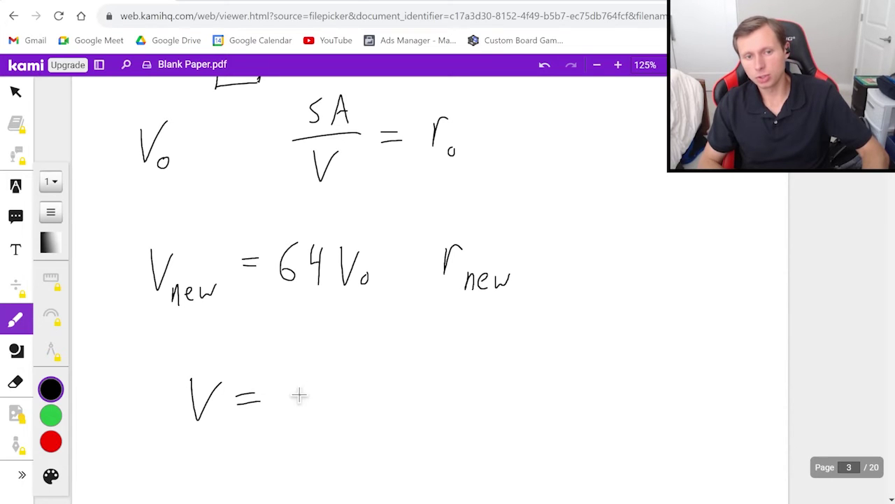
left_click_drag(327, 369, 323, 378)
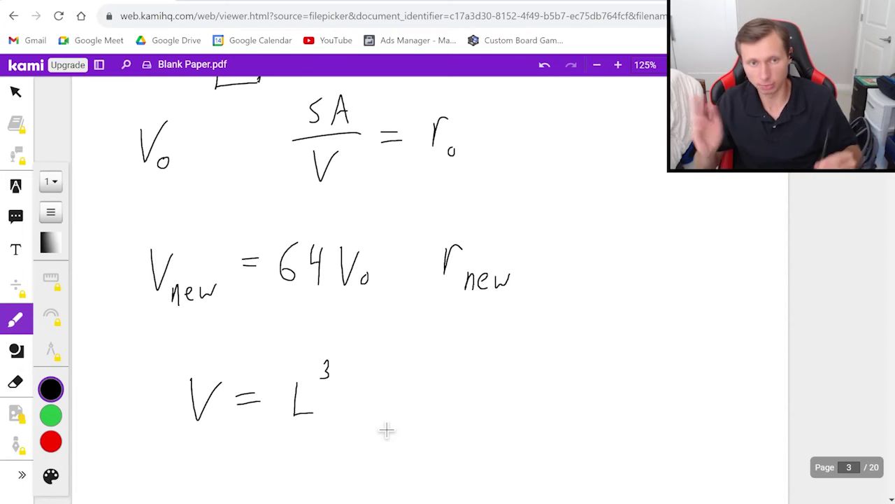
scroll(387, 430, "down", 1)
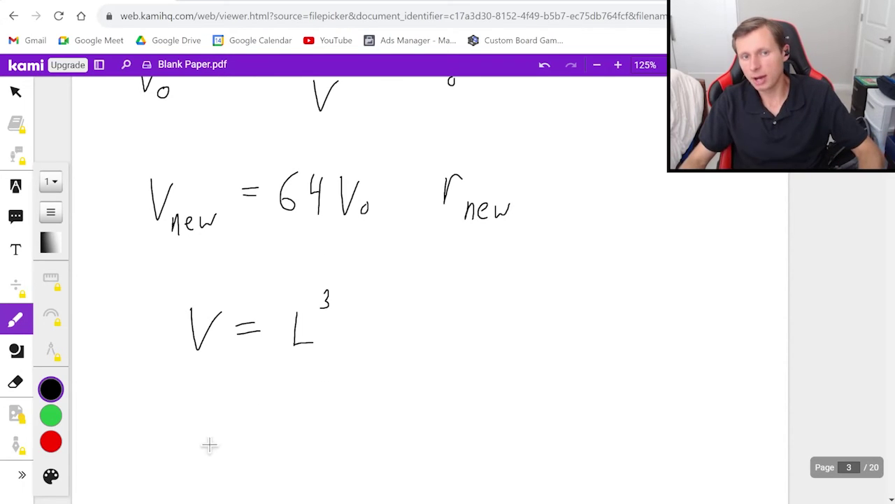
Write 64V₀ = (xL)³ on a new line.
mouse_move(198, 421)
left_mouse_down()
mouse_move(185, 446)
mouse_move(230, 436)
left_mouse_up()
mouse_move(231, 418)
left_mouse_down()
mouse_move(232, 456)
mouse_move(272, 424)
mouse_move(282, 446)
left_mouse_up()
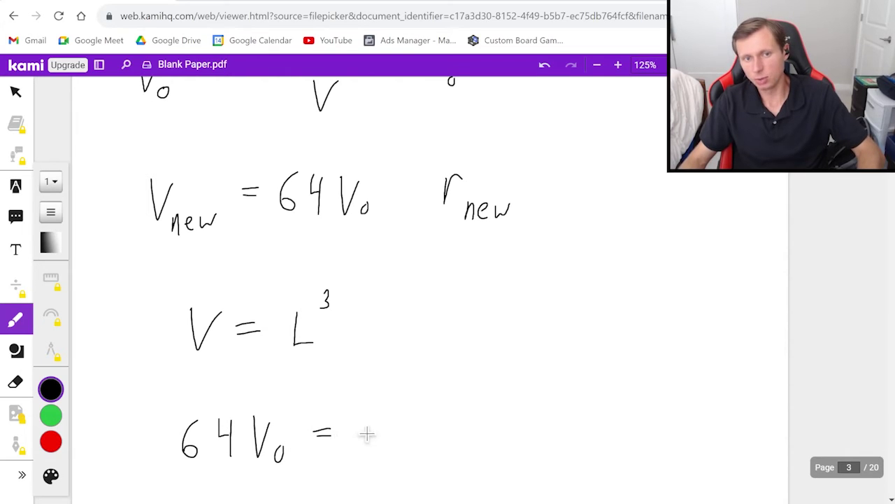
left_click_drag(379, 407, 381, 460)
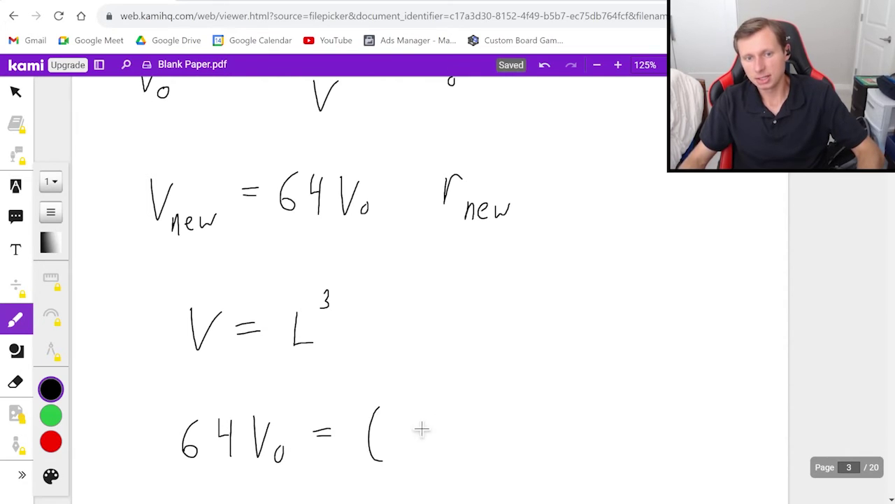
left_click_drag(457, 403, 453, 458)
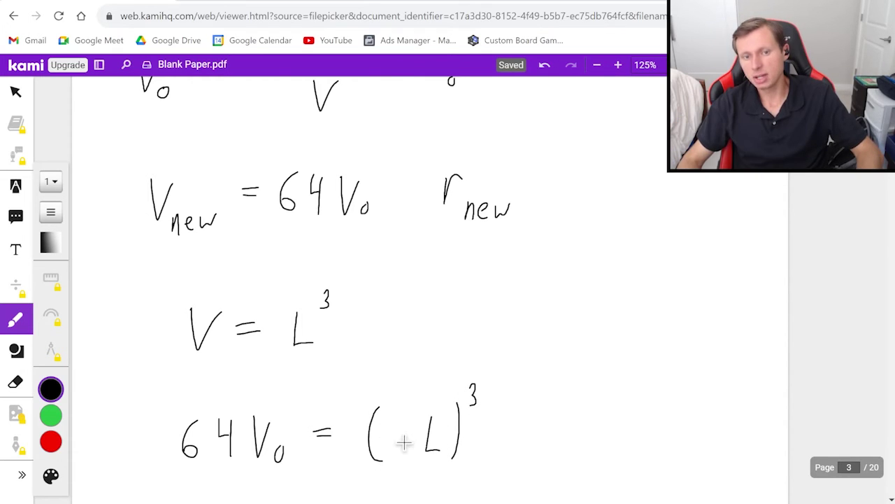
left_click_drag(410, 433, 396, 451)
left_click_drag(396, 432, 412, 452)
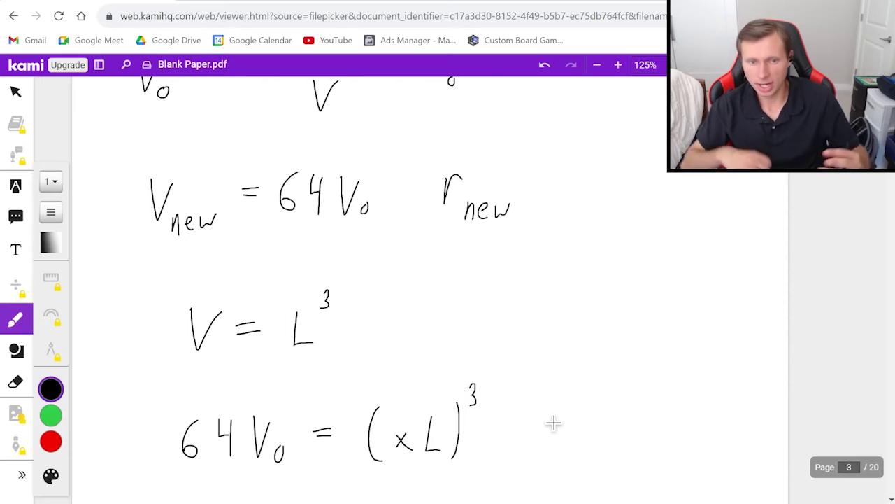
Draw cube-root signs over both 64V₀ and (xL)³.
scroll(553, 422, "down", 2)
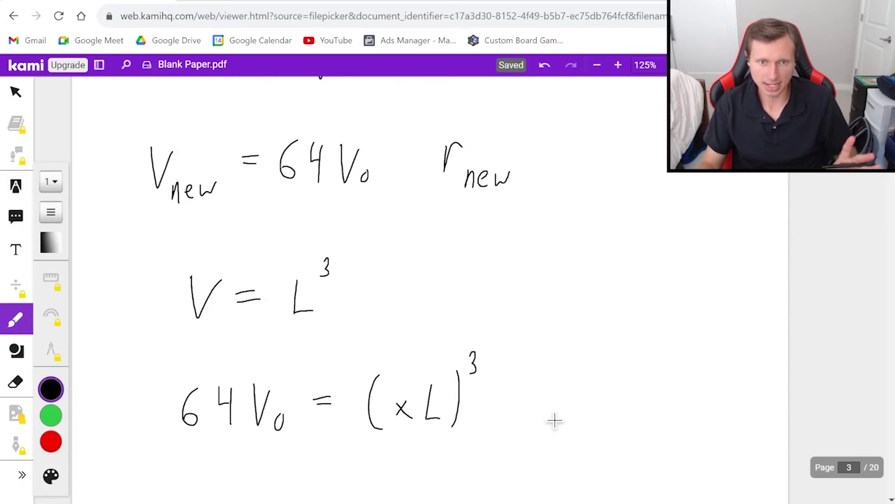
scroll(554, 420, "down", 1)
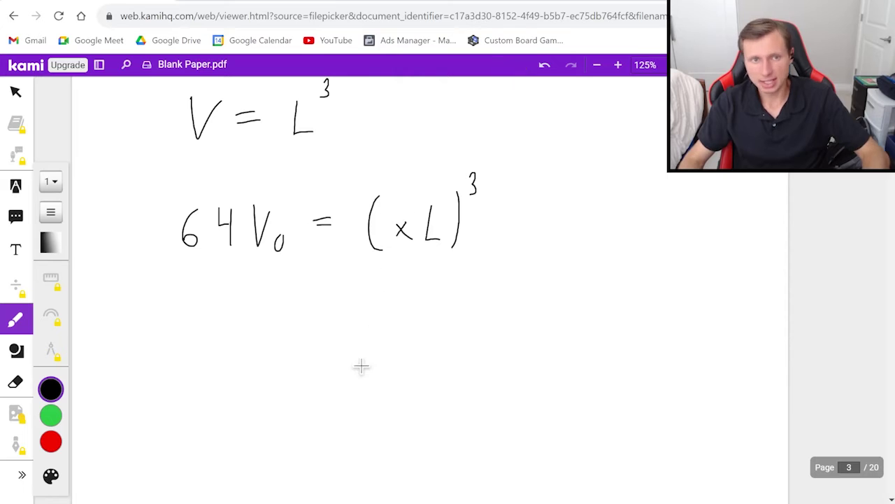
left_click_drag(345, 175, 349, 193)
mouse_move(347, 233)
left_mouse_down()
mouse_move(368, 182)
mouse_move(498, 164)
left_mouse_up()
left_click_drag(149, 186, 152, 204)
mouse_move(151, 249)
left_mouse_down()
mouse_move(175, 197)
mouse_move(296, 186)
left_mouse_up()
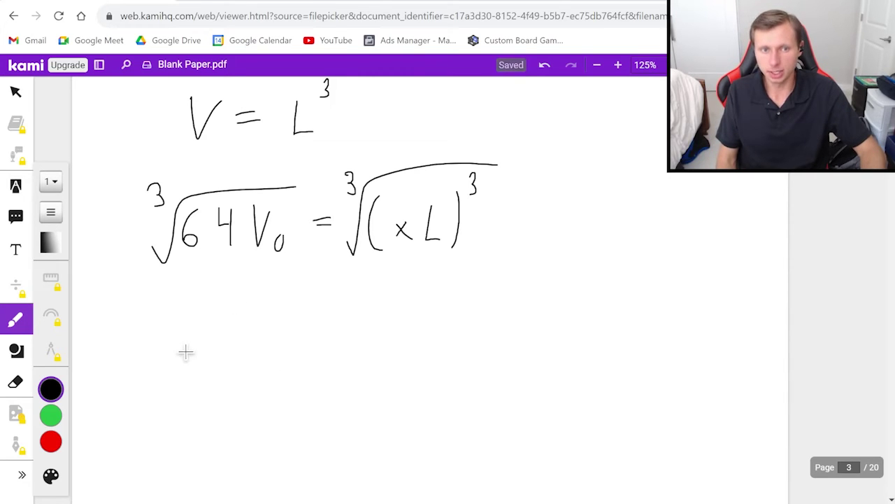
Simplify to 4∛V₀ = xL and draw arrows under V₀ and L.
mouse_move(188, 345)
left_mouse_down()
mouse_move(205, 366)
mouse_move(201, 400)
left_mouse_up()
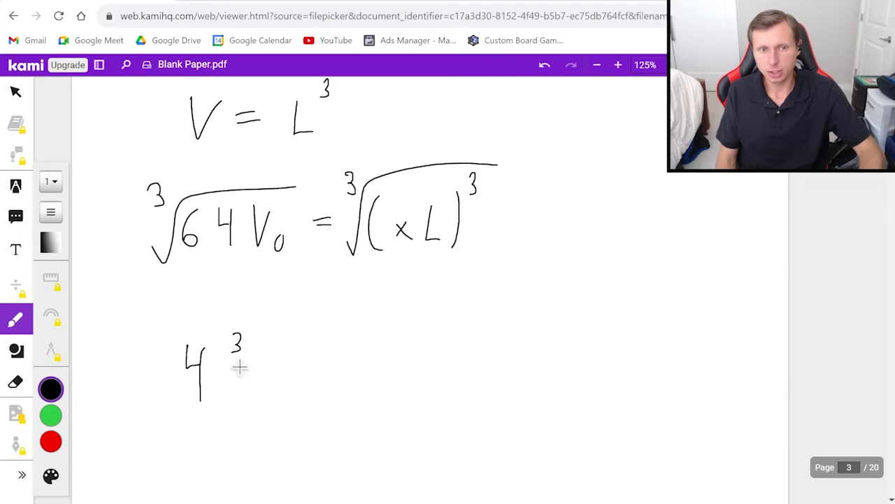
mouse_move(263, 358)
left_mouse_down()
mouse_move(279, 357)
mouse_move(286, 384)
left_mouse_up()
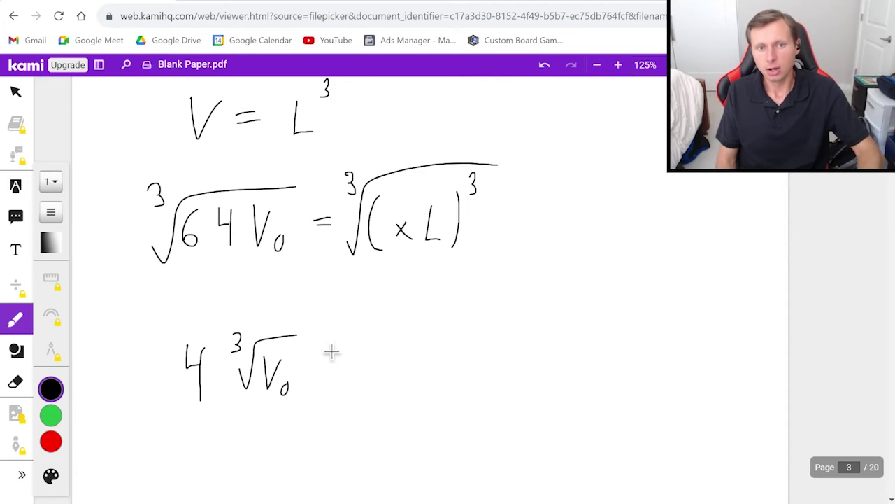
left_click_drag(331, 355, 350, 356)
left_click_drag(334, 364, 403, 373)
left_click_drag(403, 357, 392, 373)
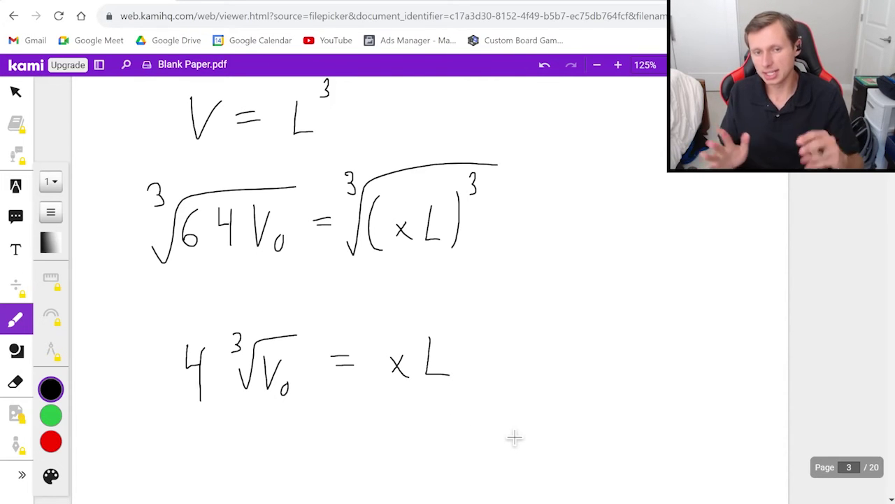
mouse_move(281, 438)
left_mouse_down()
mouse_move(281, 405)
mouse_move(292, 410)
left_mouse_up()
mouse_move(439, 427)
left_mouse_down()
mouse_move(442, 393)
mouse_move(450, 404)
left_mouse_up()
Write V = L³ beside the arrows and cube-root it to ∛V = L.
scroll(413, 430, "down", 1)
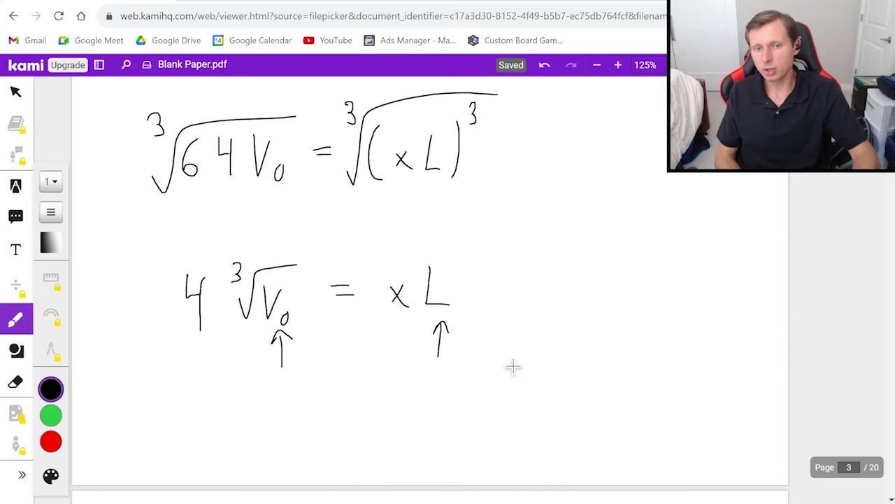
mouse_move(513, 363)
left_mouse_down()
mouse_move(544, 362)
mouse_move(567, 378)
left_mouse_up()
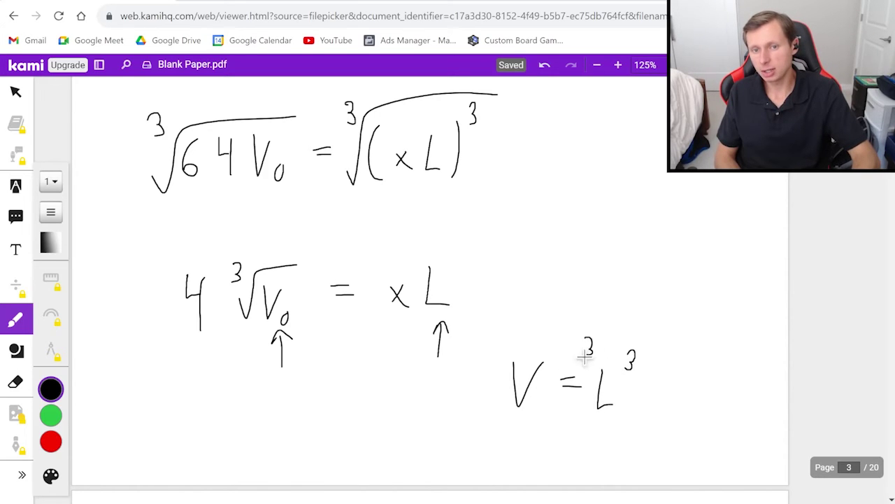
mouse_move(575, 405)
left_mouse_down()
mouse_move(579, 428)
mouse_move(648, 352)
left_mouse_up()
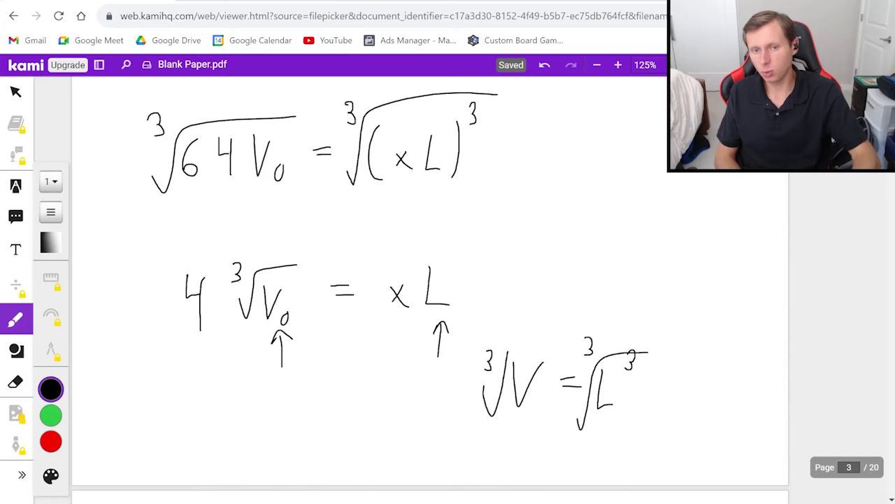
mouse_move(501, 450)
left_mouse_down()
mouse_move(502, 463)
mouse_move(556, 449)
left_mouse_up()
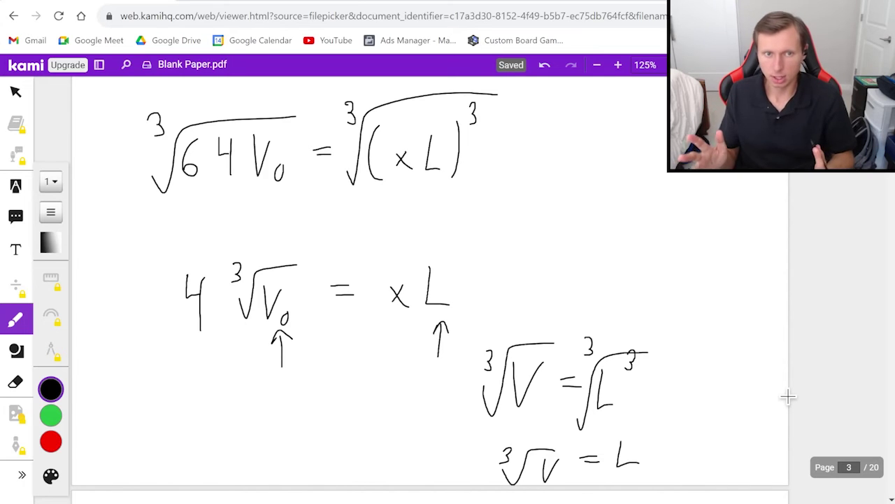
Cross out ∛V₀ and L, then write the result 4 = x.
left_click_drag(442, 260, 406, 347)
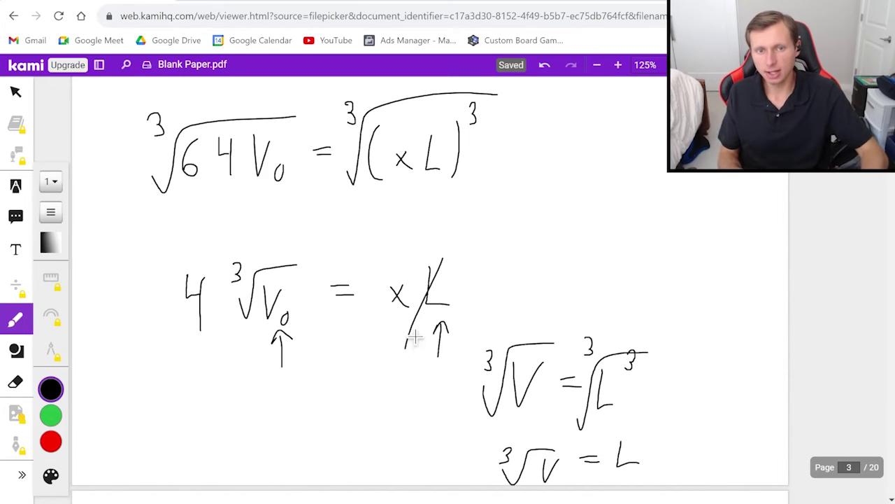
left_click_drag(300, 233, 228, 386)
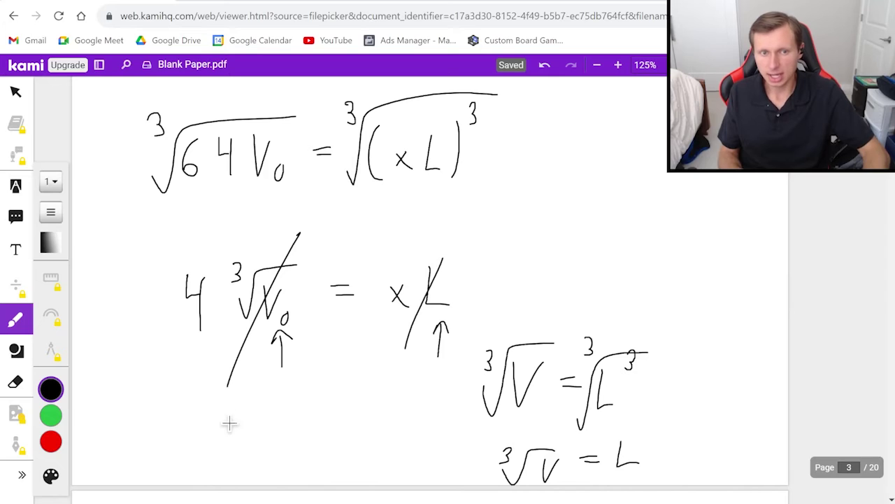
left_click_drag(268, 433, 280, 431)
left_click_drag(268, 443, 325, 448)
left_click_drag(324, 429, 302, 447)
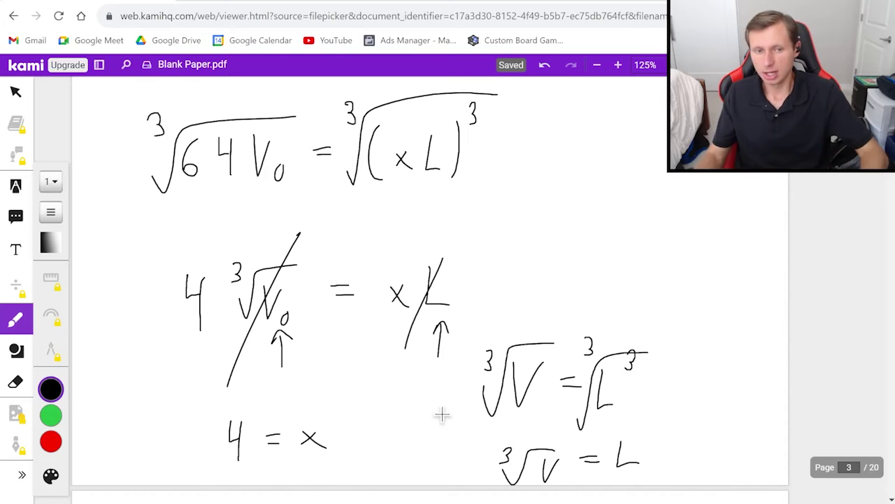
scroll(406, 359, "down", 2)
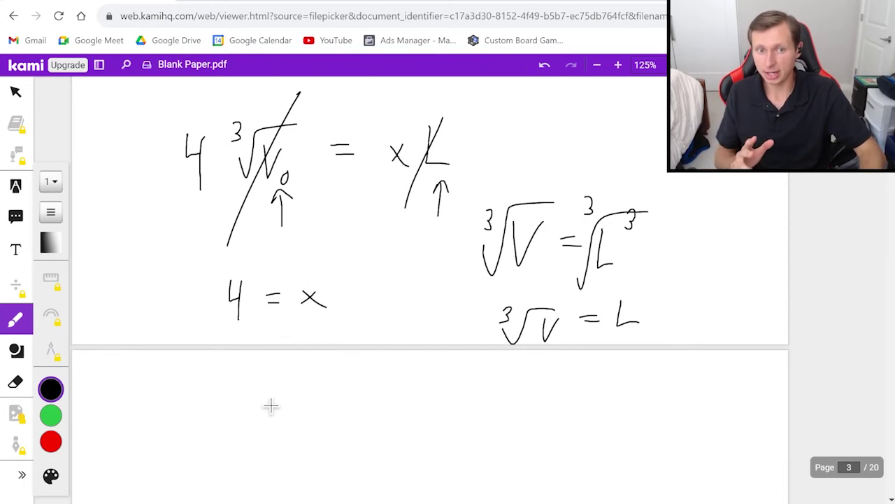
Write the fraction SA/V on page 4.
scroll(332, 350, "down", 1)
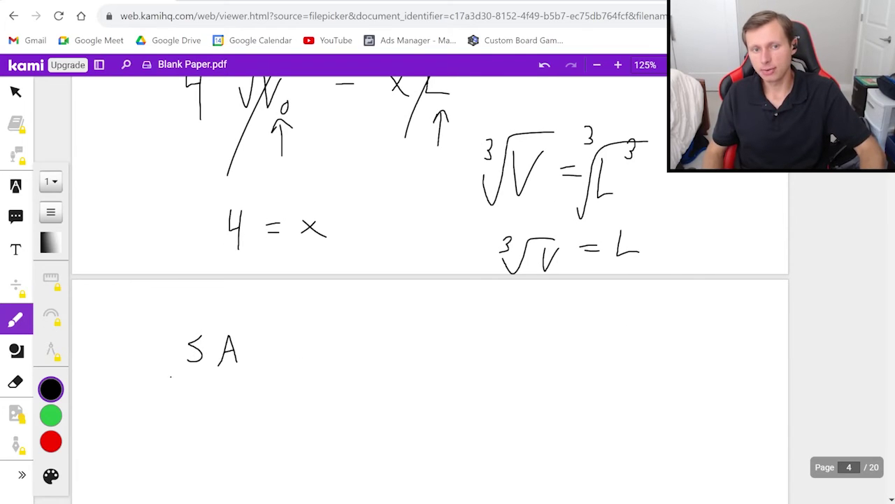
left_click_drag(171, 376, 258, 374)
left_click_drag(210, 395, 245, 392)
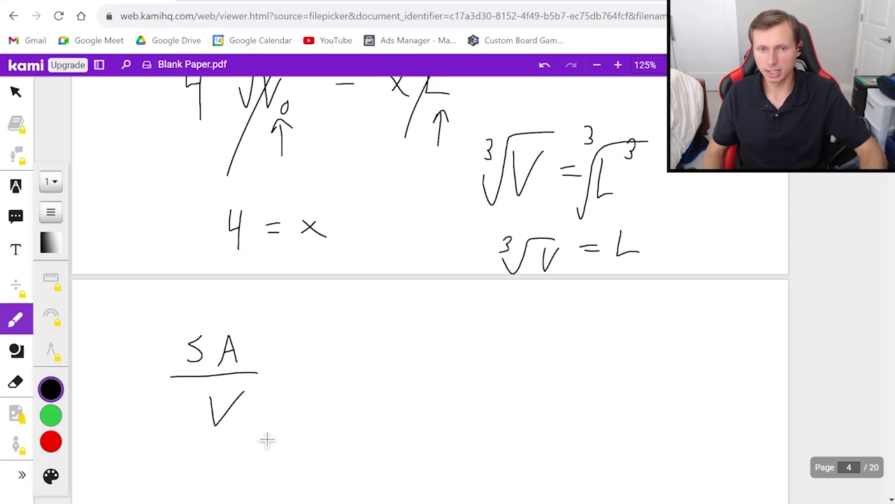
Write SA = L² and V = L³ to the right of SA/V.
left_click_drag(420, 378, 439, 378)
left_click_drag(424, 365, 437, 364)
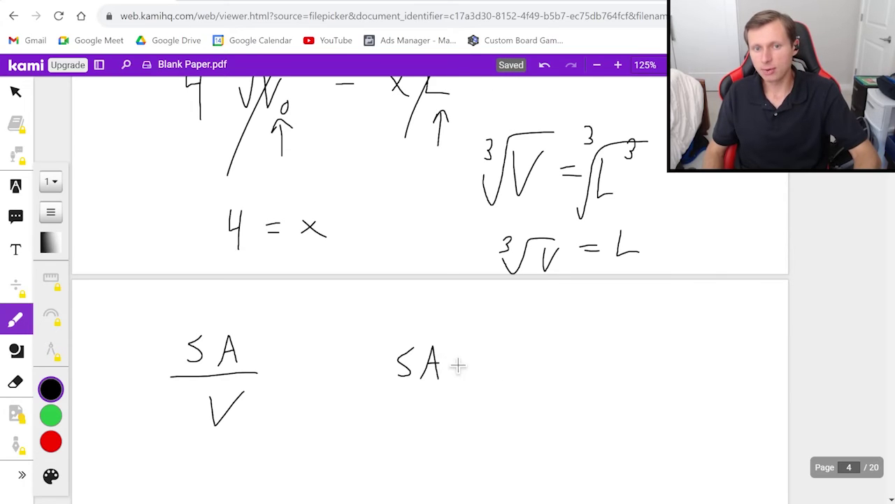
mouse_move(510, 347)
left_mouse_down()
mouse_move(509, 377)
mouse_move(529, 374)
left_mouse_up()
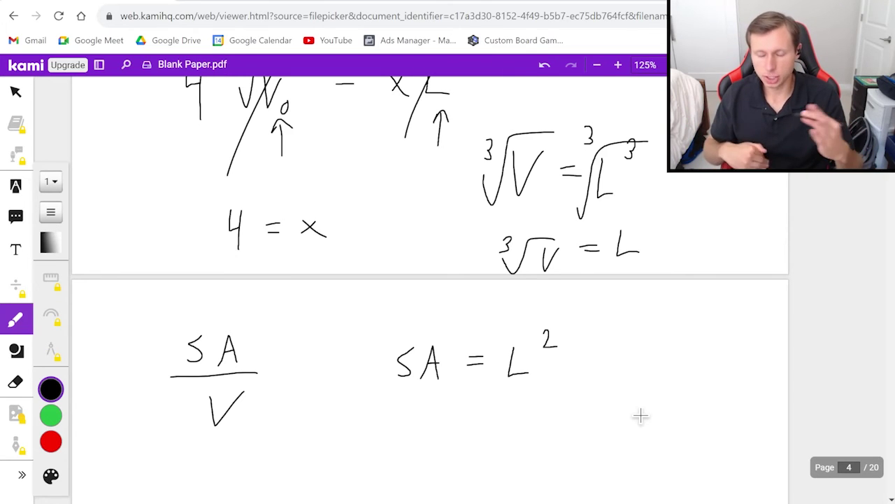
left_click_drag(416, 422, 476, 435)
left_click_drag(460, 443, 478, 441)
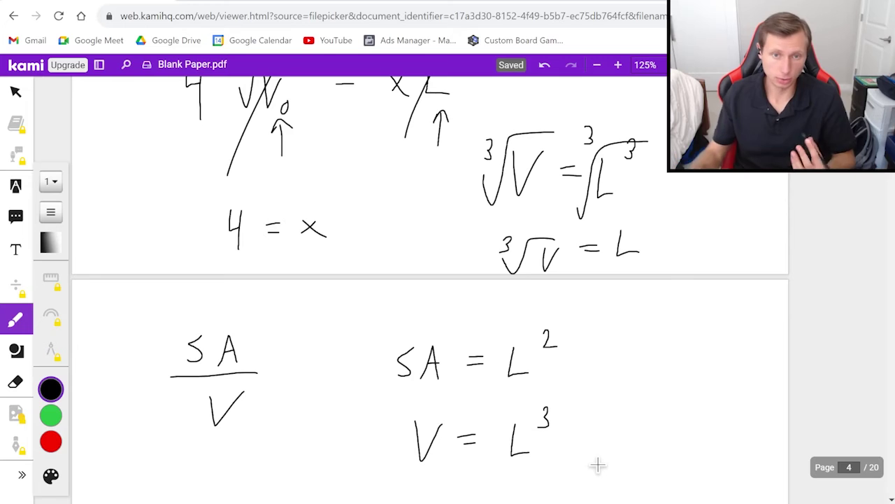
Write L²/L³, cancel the powers, and show it equals 1/L.
scroll(357, 419, "down", 2)
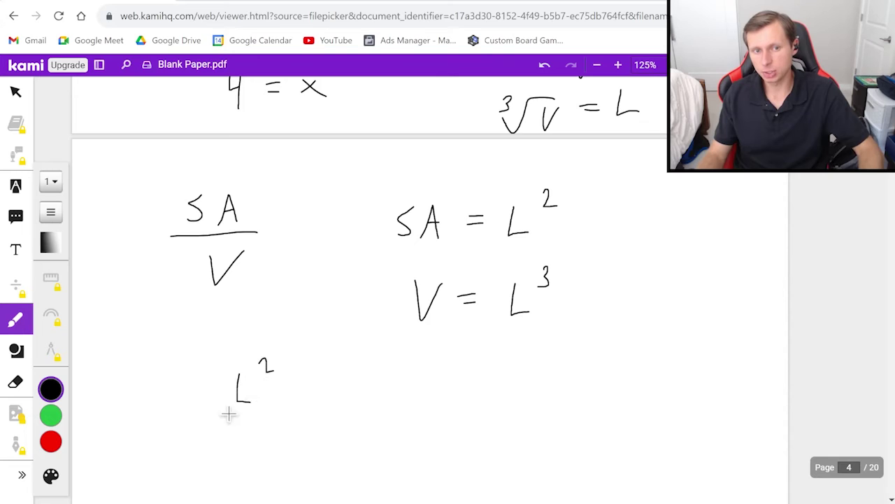
left_click_drag(212, 421, 278, 413)
mouse_move(237, 434)
left_mouse_down()
mouse_move(250, 463)
mouse_move(258, 437)
left_mouse_up()
scroll(273, 456, "down", 2)
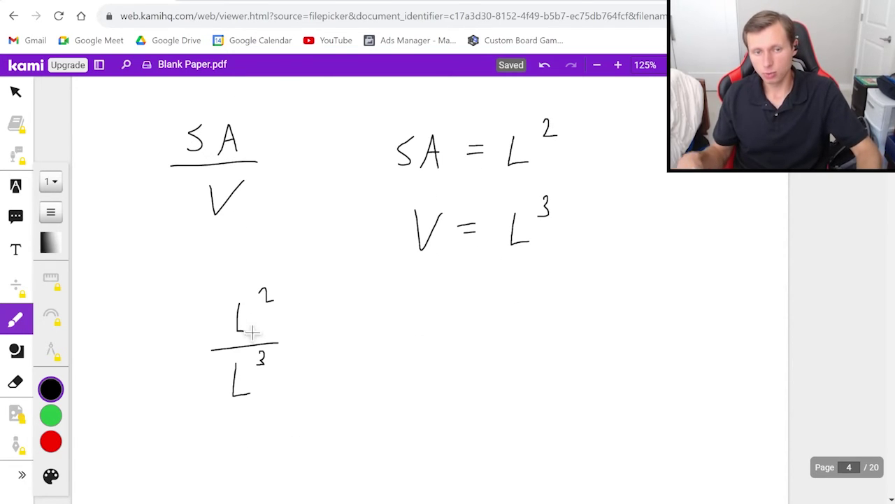
left_click_drag(271, 279, 223, 354)
left_click_drag(279, 343, 220, 415)
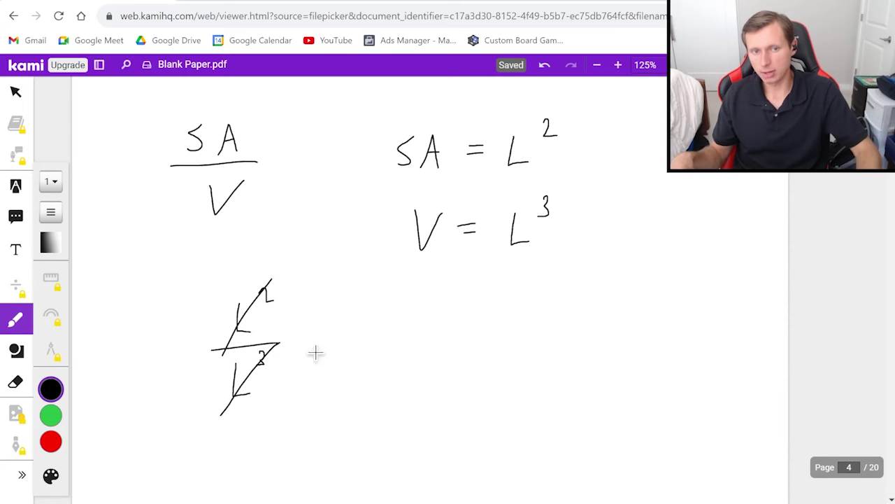
left_click_drag(315, 343, 330, 344)
mouse_move(376, 307)
left_mouse_down()
mouse_move(378, 327)
mouse_move(399, 337)
left_mouse_up()
mouse_move(369, 356)
left_mouse_down()
mouse_move(370, 375)
mouse_move(390, 381)
left_mouse_up()
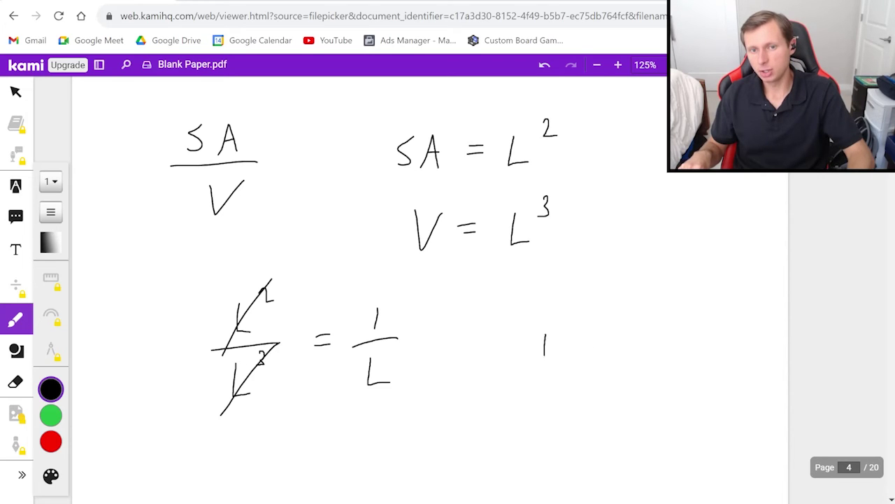
Write 1/(4L), box 1/L with an arrow labelling it r₀.
left_click_drag(511, 375, 577, 371)
left_click_drag(525, 392, 534, 425)
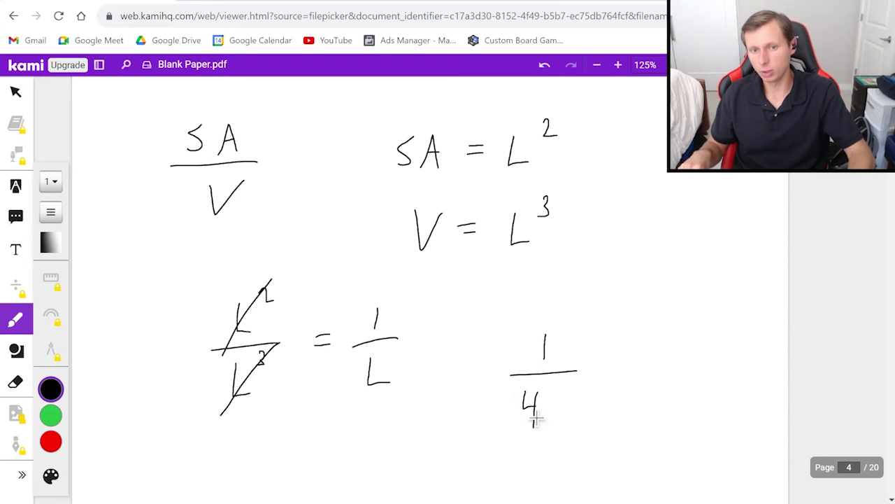
left_click_drag(555, 391, 574, 420)
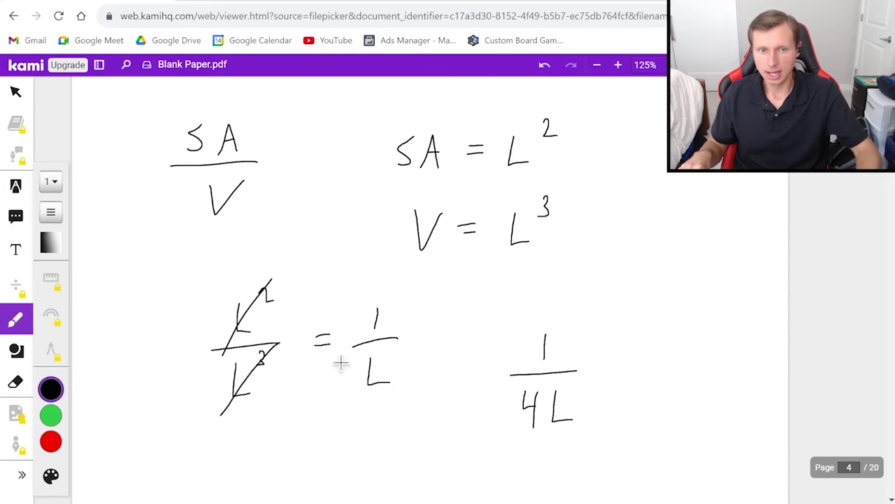
mouse_move(386, 293)
left_mouse_down()
mouse_move(352, 294)
mouse_move(419, 394)
mouse_move(417, 294)
left_mouse_up()
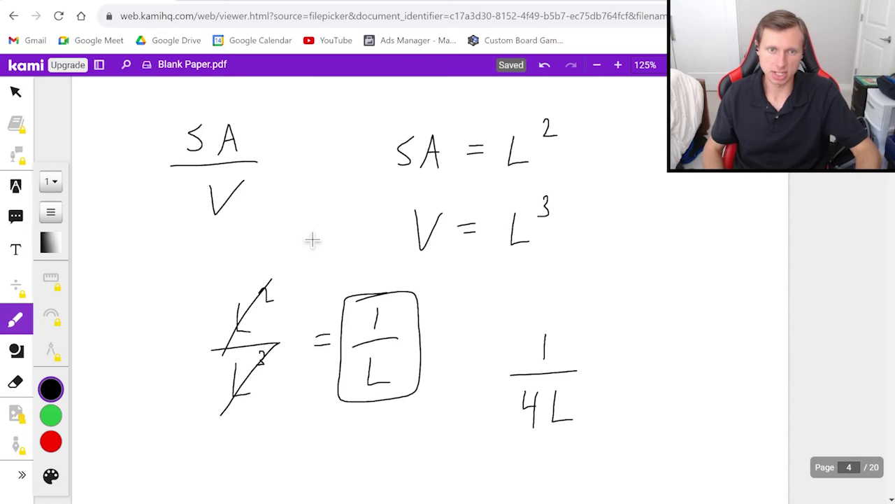
scroll(370, 372, "down", 1)
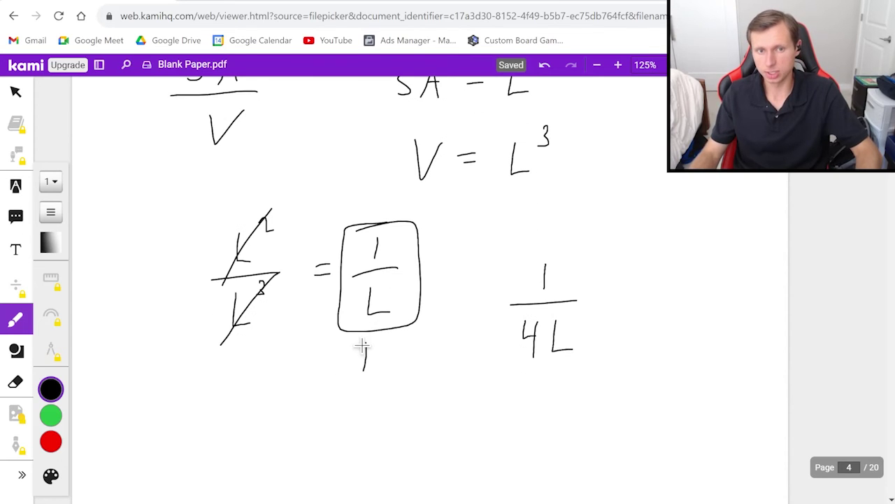
left_click_drag(358, 357, 371, 357)
left_click_drag(370, 413, 369, 405)
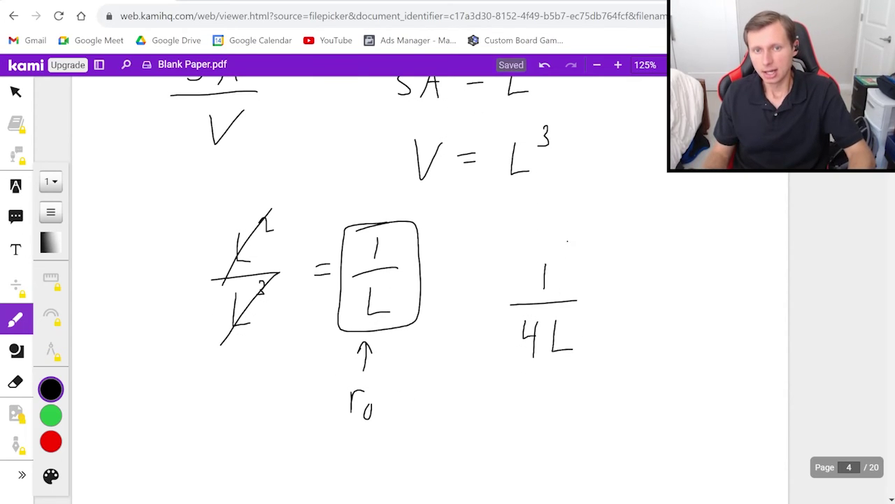
mouse_move(567, 242)
left_mouse_down()
mouse_move(516, 250)
mouse_move(551, 360)
mouse_move(593, 294)
mouse_move(557, 240)
left_mouse_up()
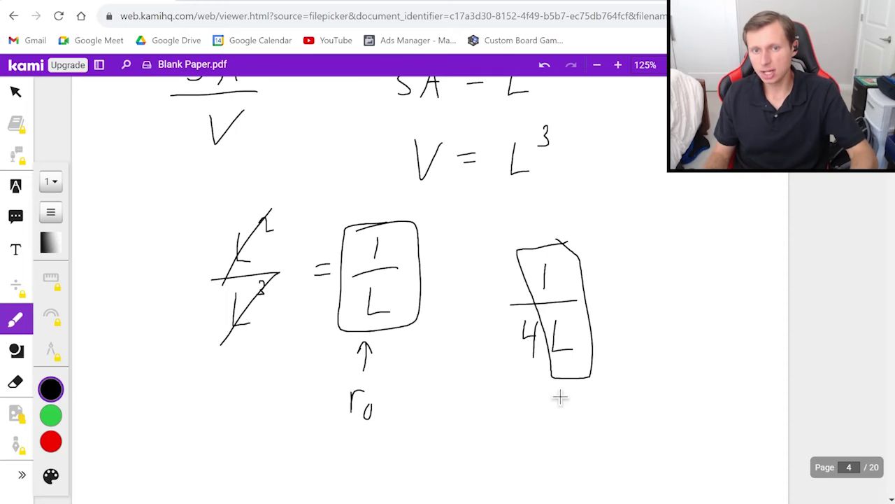
left_click_drag(585, 413, 588, 414)
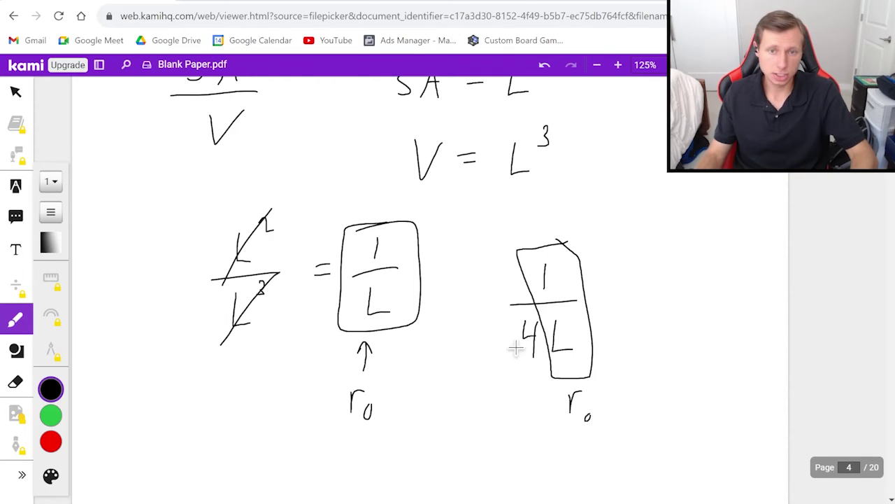
Write the result ¼ r₀ below the fractions and circle it.
scroll(515, 346, "down", 1)
scroll(516, 347, "down", 2)
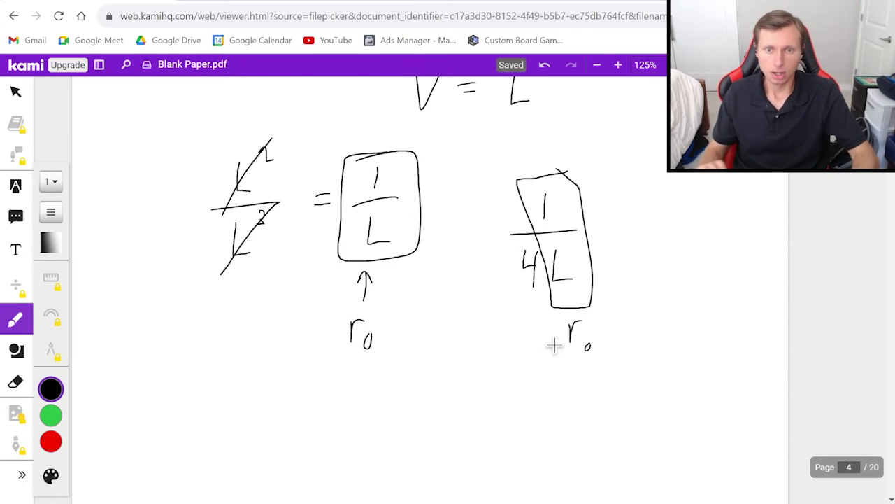
left_click_drag(492, 396, 490, 413)
left_click_drag(480, 452, 489, 468)
left_click_drag(492, 455, 492, 488)
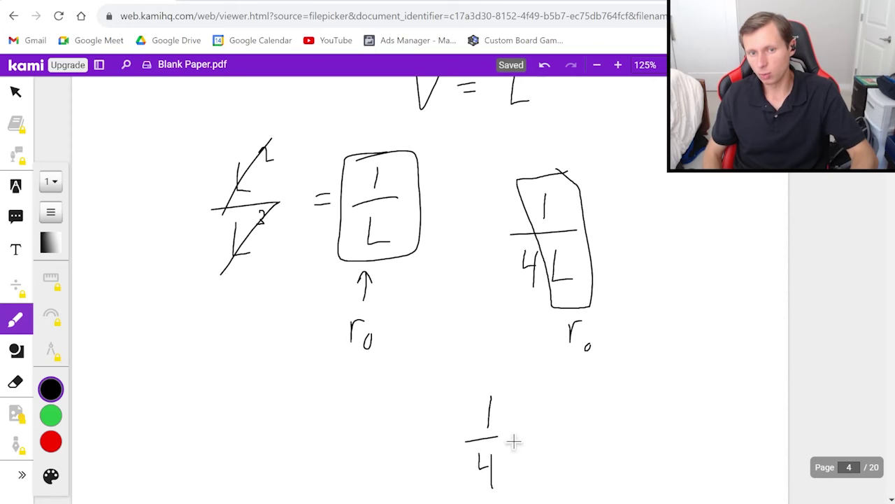
left_click_drag(545, 445, 549, 448)
mouse_move(526, 375)
left_mouse_down()
mouse_move(455, 483)
mouse_move(591, 395)
mouse_move(526, 375)
left_mouse_up()
scroll(686, 381, "down", 1)
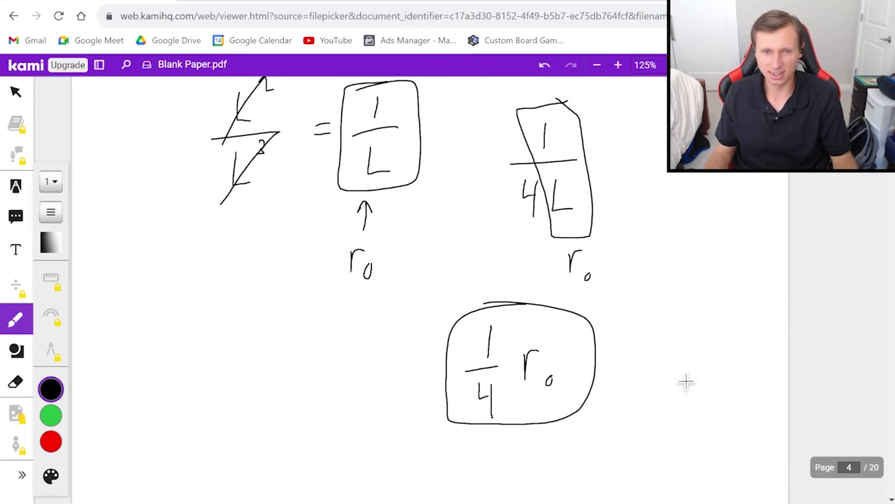
scroll(656, 336, "down", 6)
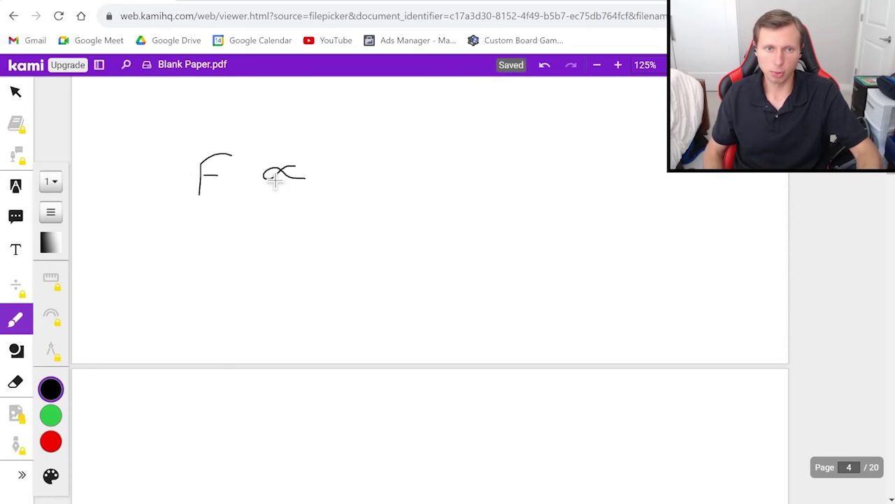
Label the ∝ sign with an arrow and the word "proportional".
mouse_move(283, 207)
left_mouse_down()
mouse_move(283, 226)
mouse_move(291, 216)
left_mouse_up()
mouse_move(270, 266)
left_mouse_down()
mouse_move(270, 300)
mouse_move(273, 280)
left_mouse_up()
left_click_drag(289, 280, 312, 270)
mouse_move(317, 279)
left_mouse_down()
mouse_move(324, 267)
mouse_move(343, 270)
left_mouse_up()
left_click_drag(349, 277, 357, 267)
left_click_drag(363, 255, 362, 275)
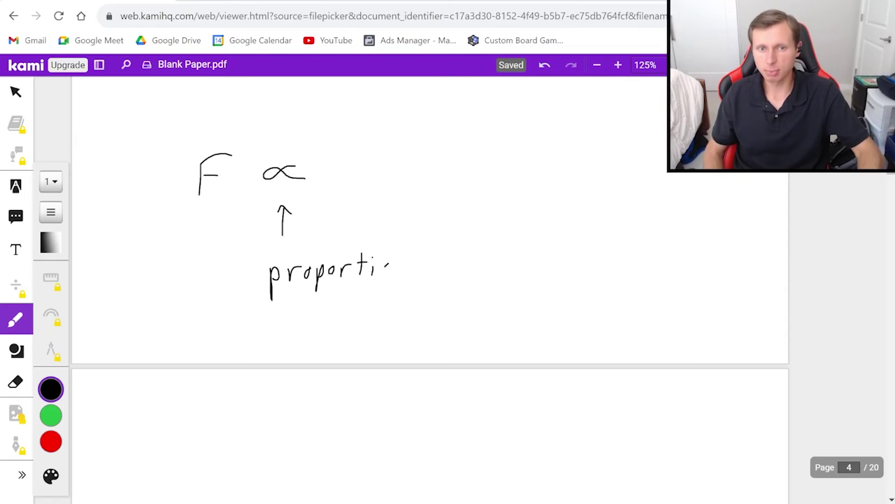
left_click_drag(429, 241, 428, 276)
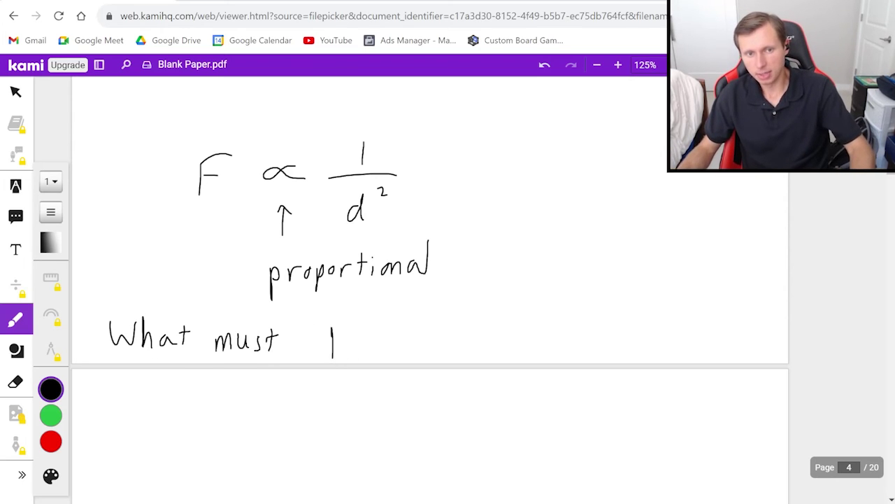
Handwrite "What must be my new distance in order to double the force?".
mouse_move(468, 343)
left_mouse_down()
mouse_move(560, 316)
mouse_move(584, 340)
left_mouse_up()
left_click_drag(599, 321, 599, 341)
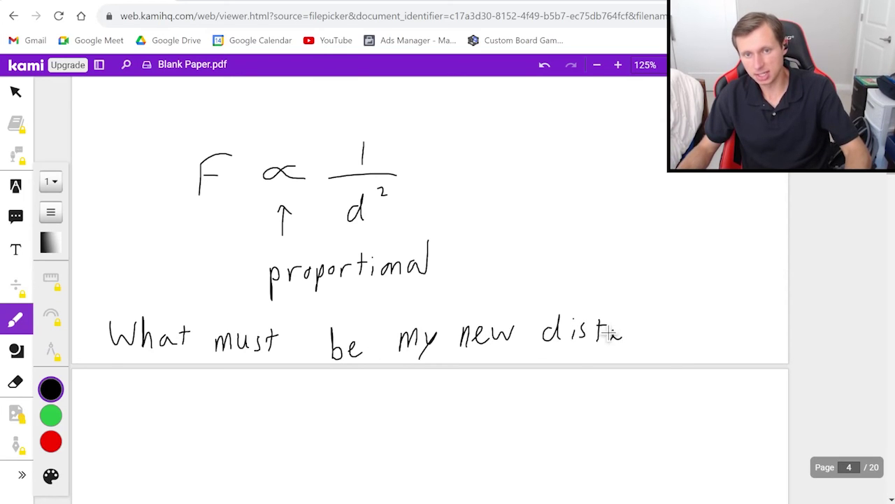
mouse_move(235, 392)
left_mouse_down()
mouse_move(232, 420)
mouse_move(273, 406)
left_mouse_up()
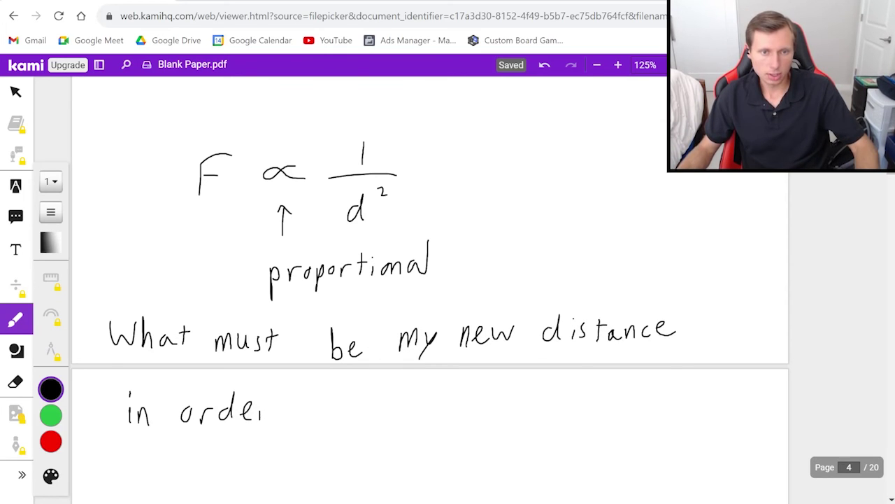
mouse_move(336, 403)
left_mouse_down()
mouse_move(350, 401)
mouse_move(354, 414)
mouse_move(469, 417)
left_mouse_up()
left_click_drag(508, 391, 508, 421)
left_click_drag(502, 405, 514, 404)
left_click_drag(522, 388, 533, 421)
left_click_drag(536, 413, 550, 418)
mouse_move(585, 389)
left_mouse_down()
mouse_move(578, 424)
mouse_move(587, 404)
left_mouse_up()
left_click_drag(601, 411, 603, 415)
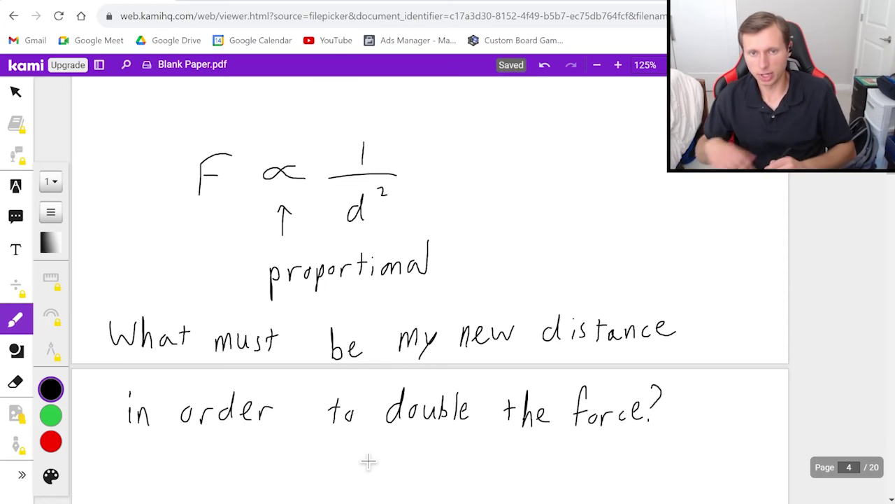
scroll(268, 401, "down", 2)
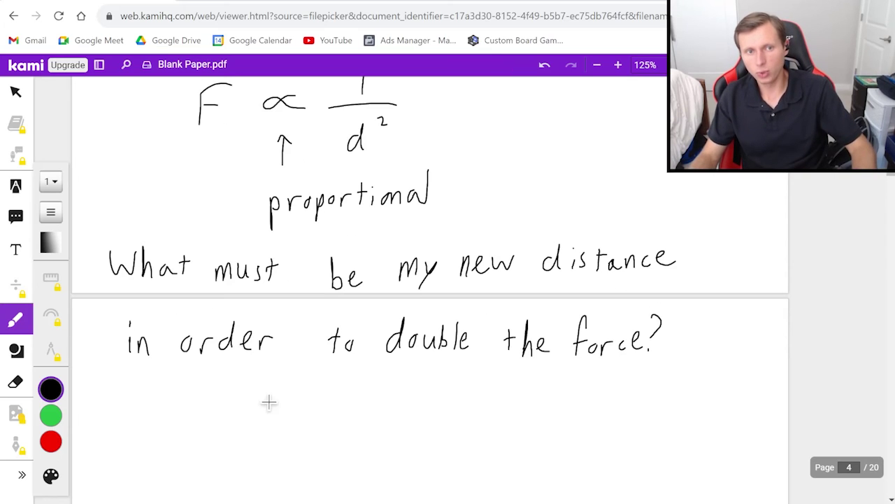
Write 2F ∝ 1/(xd)² for the doubled force.
left_click_drag(221, 375, 232, 420)
mouse_move(256, 375)
left_mouse_down()
mouse_move(255, 420)
mouse_move(278, 374)
left_mouse_up()
left_click_drag(255, 397, 277, 395)
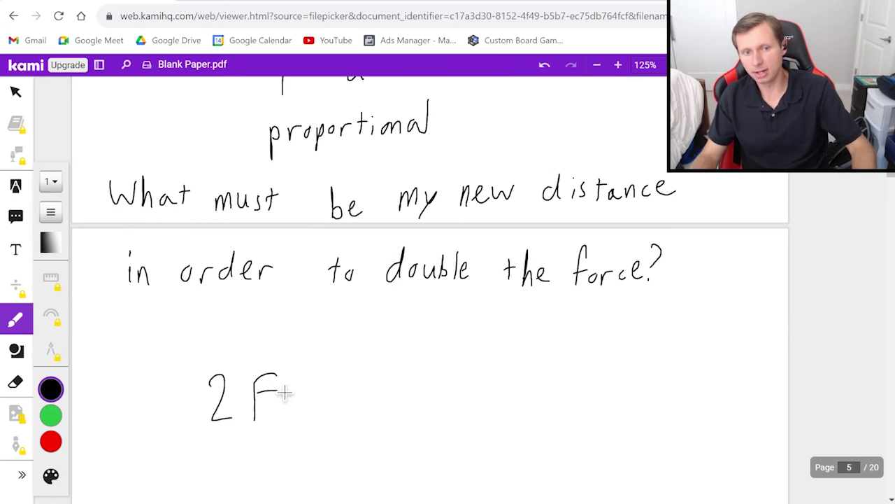
left_click_drag(355, 386, 355, 404)
mouse_move(429, 361)
left_mouse_down()
mouse_move(429, 385)
mouse_move(473, 396)
left_mouse_up()
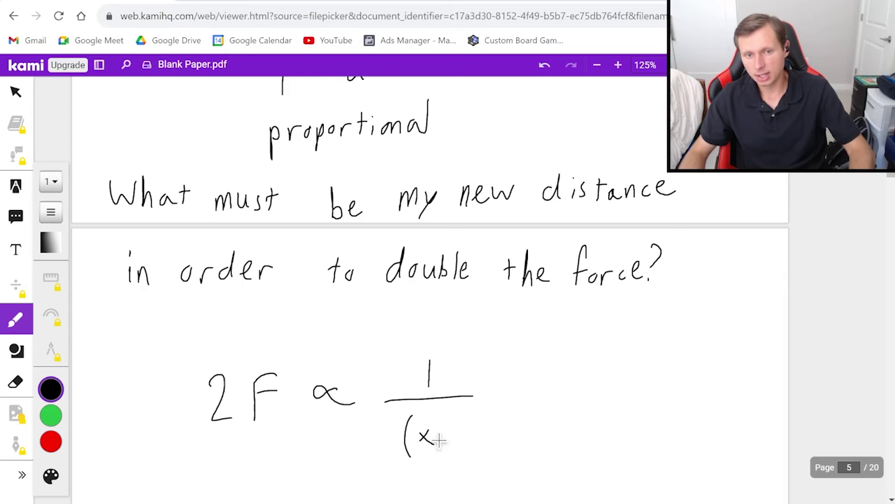
mouse_move(460, 419)
left_mouse_down()
mouse_move(462, 459)
mouse_move(491, 398)
left_mouse_up()
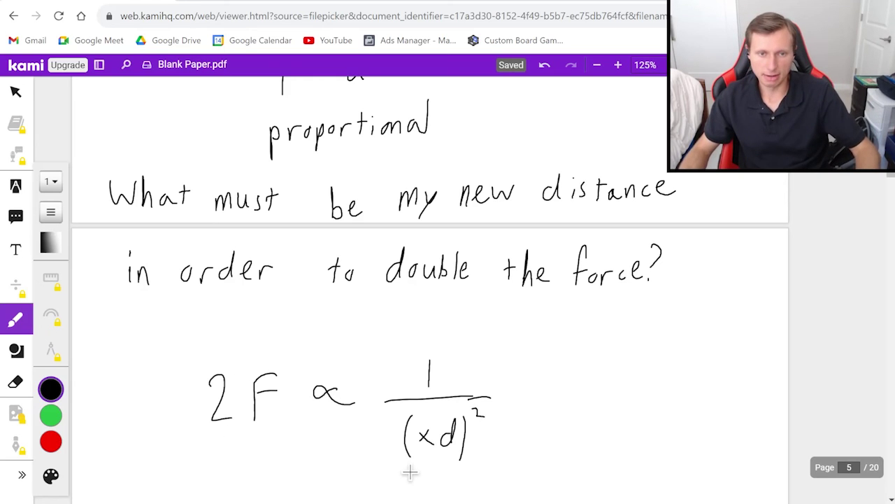
Expand it below as 2F ∝ 1/(x²d²).
scroll(403, 434, "down", 1)
scroll(350, 350, "down", 2)
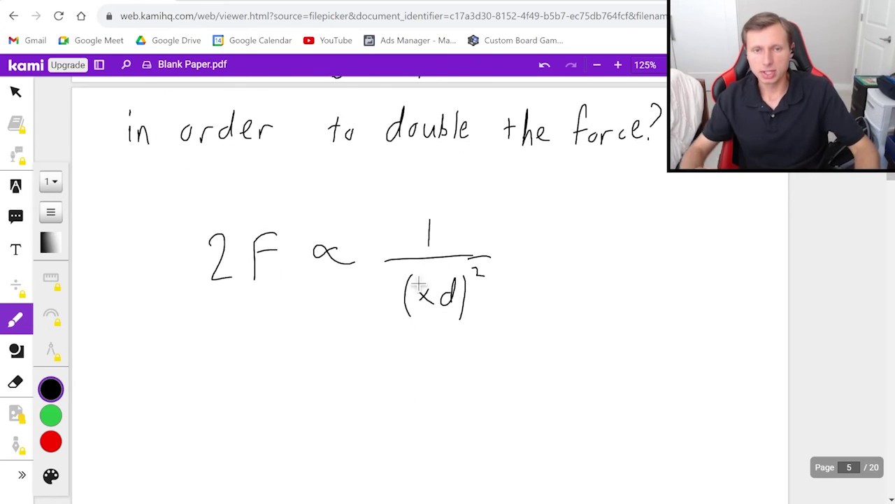
left_click_drag(413, 374, 412, 392)
mouse_move(371, 405)
left_mouse_down()
mouse_move(431, 401)
mouse_move(447, 452)
left_mouse_up()
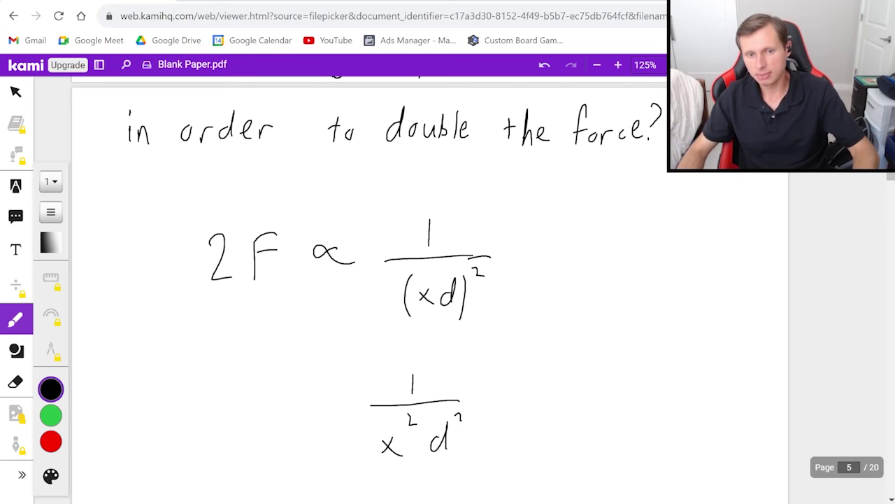
left_click_drag(459, 414, 470, 421)
mouse_move(323, 404)
left_mouse_down()
mouse_move(341, 395)
mouse_move(346, 412)
left_mouse_up()
left_click_drag(266, 420, 288, 381)
left_click_drag(267, 405, 284, 404)
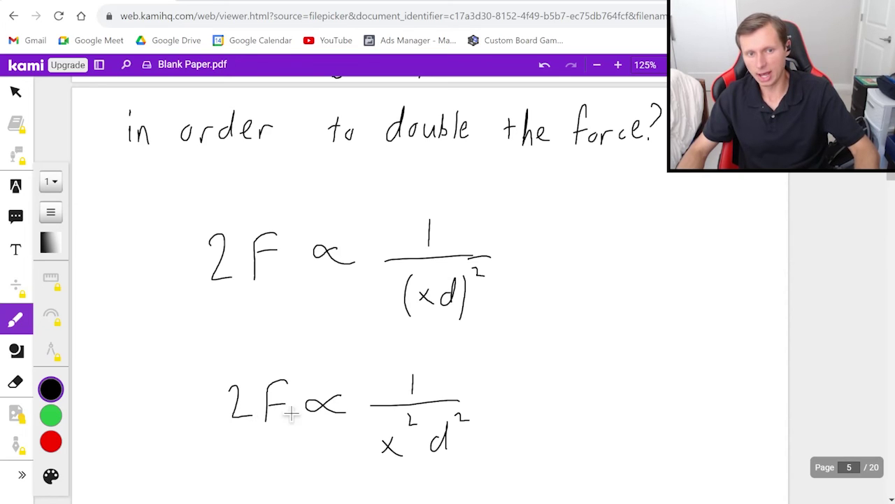
Write F ∝ 1/d² at right and cross out F and d² in the expansion.
left_click_drag(592, 385, 610, 344)
left_click_drag(596, 364, 611, 362)
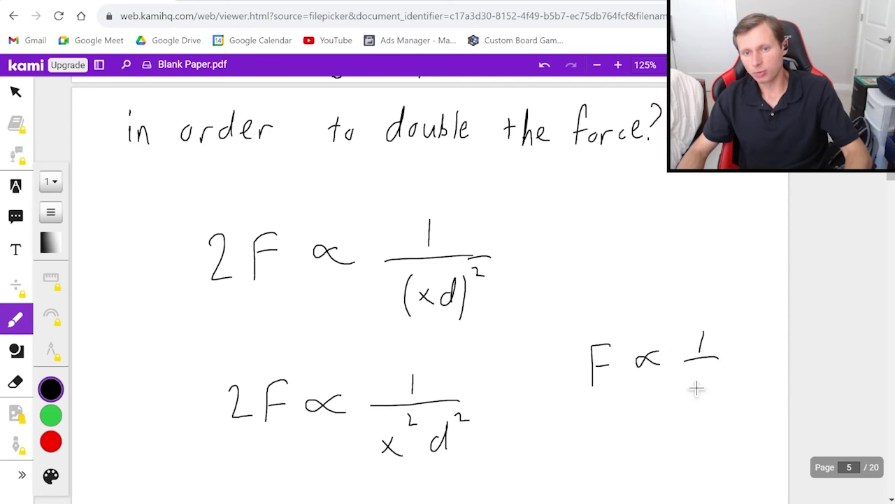
mouse_move(697, 389)
left_mouse_down()
mouse_move(702, 403)
mouse_move(723, 379)
left_mouse_up()
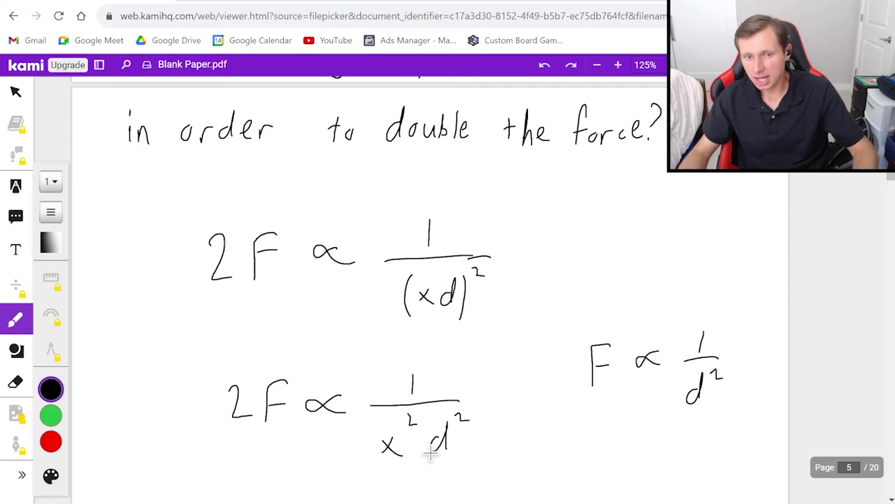
left_click_drag(475, 395, 423, 479)
left_click_drag(294, 358, 253, 457)
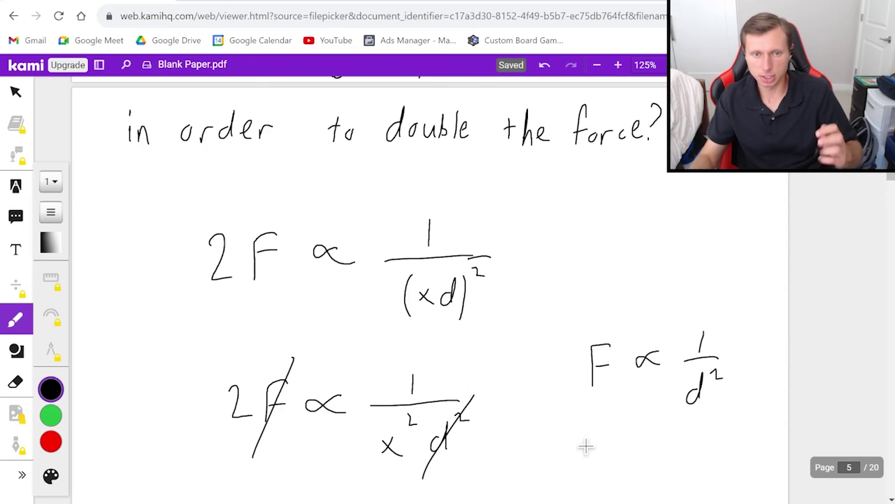
scroll(532, 426, "down", 2)
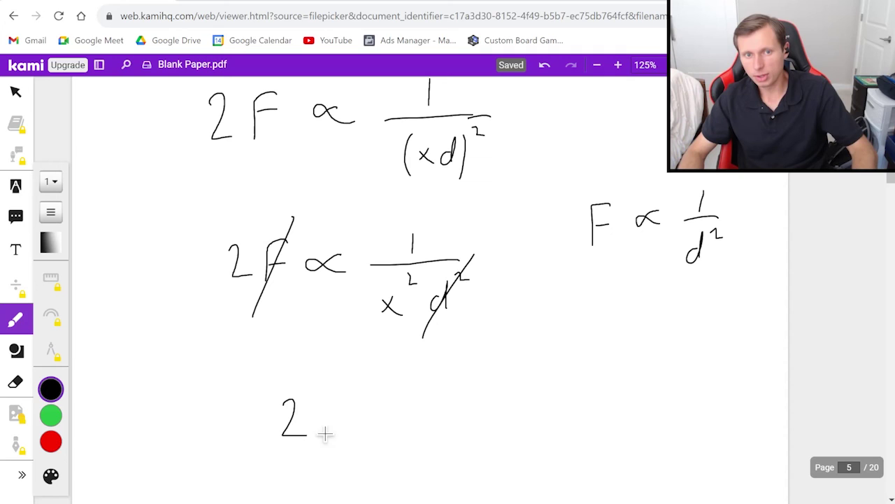
Write the equation 2 = 1/x².
left_click_drag(350, 413, 364, 412)
left_click_drag(351, 420, 365, 419)
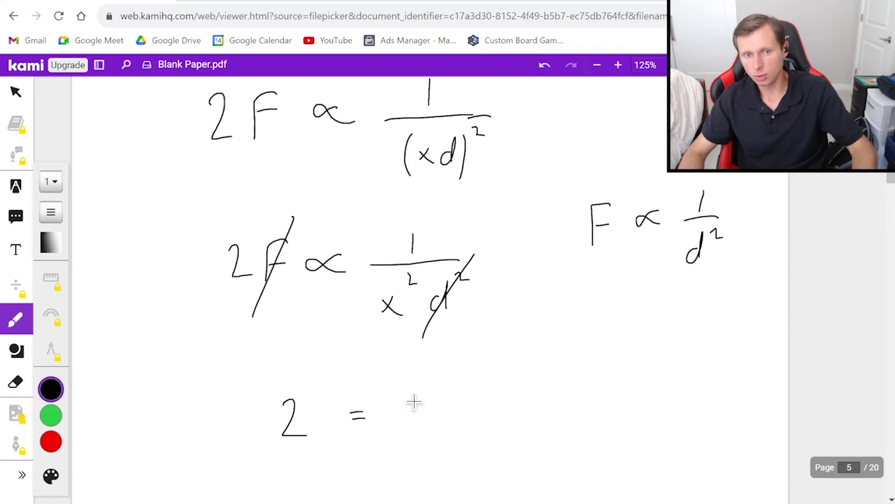
left_click_drag(426, 387, 427, 403)
mouse_move(406, 418)
left_mouse_down()
mouse_move(446, 417)
mouse_move(452, 432)
left_mouse_up()
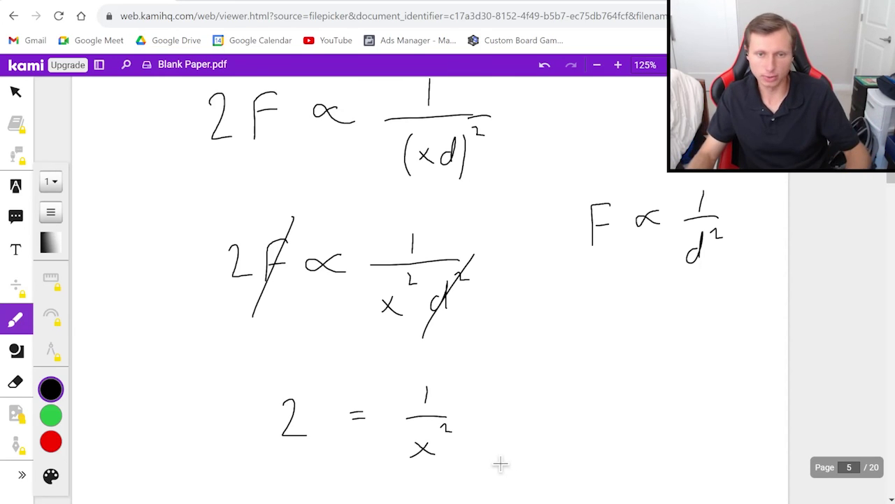
scroll(500, 463, "down", 3)
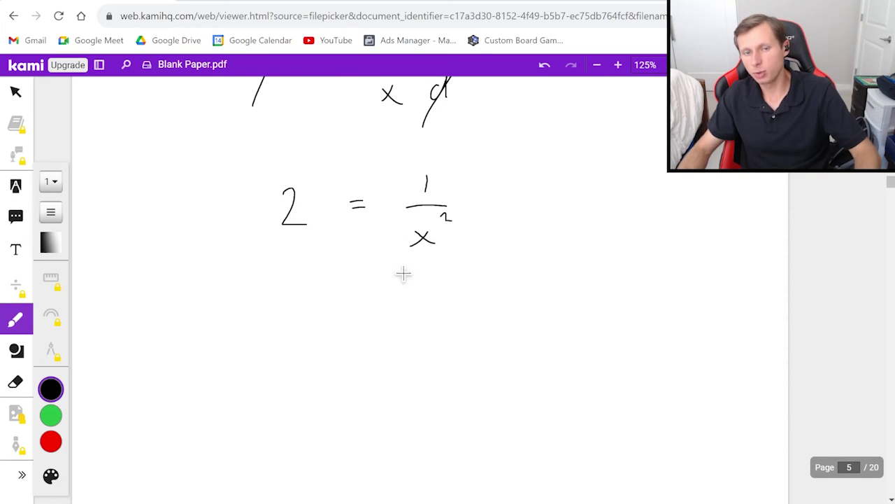
Raise both sides, (2) and (1/x²), to the −1 power.
left_click_drag(396, 177, 400, 255)
left_click_drag(494, 158, 502, 156)
left_click_drag(512, 147, 510, 176)
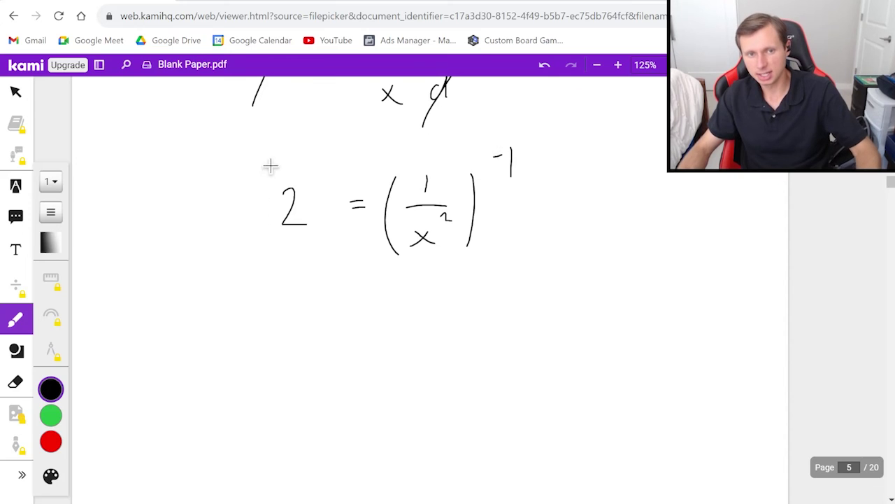
left_click_drag(263, 171, 268, 246)
left_click_drag(315, 175, 317, 227)
left_click_drag(345, 156, 344, 170)
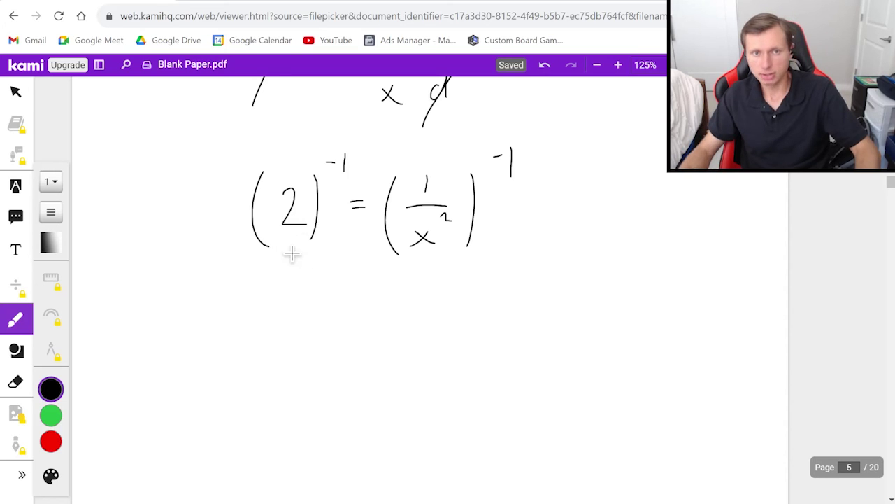
Take square roots to get √(1/2) = x.
left_click_drag(289, 369, 300, 371)
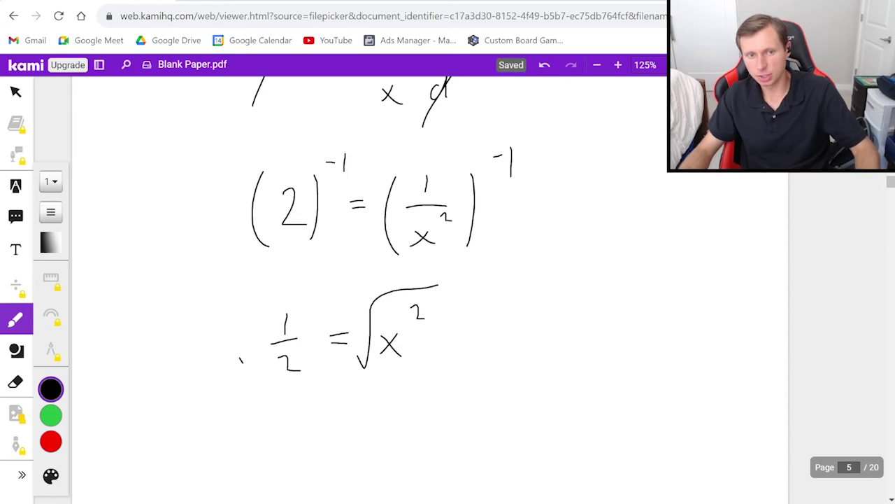
left_click_drag(240, 360, 311, 296)
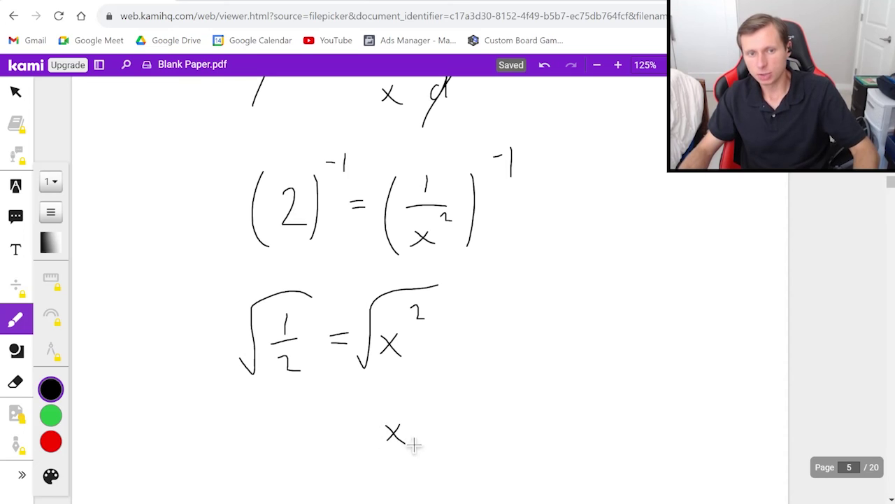
left_click_drag(342, 434, 359, 435)
mouse_move(253, 438)
left_mouse_down()
mouse_move(320, 396)
mouse_move(295, 428)
left_mouse_up()
mouse_move(280, 436)
left_mouse_down()
mouse_move(310, 434)
mouse_move(306, 459)
left_mouse_up()
Rationalize by multiplying √(1/2) by √(2/2), giving √2/2 = x.
scroll(350, 441, "down", 2)
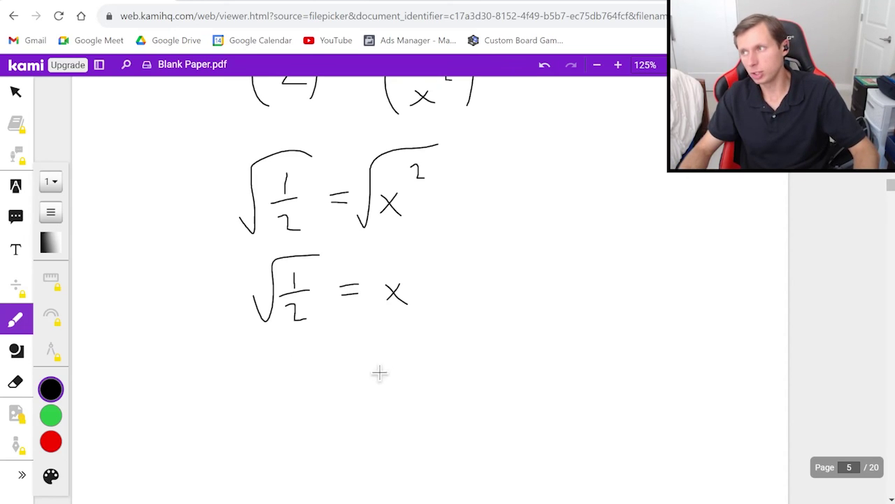
left_click_drag(202, 422, 263, 382)
left_click_drag(243, 393, 243, 398)
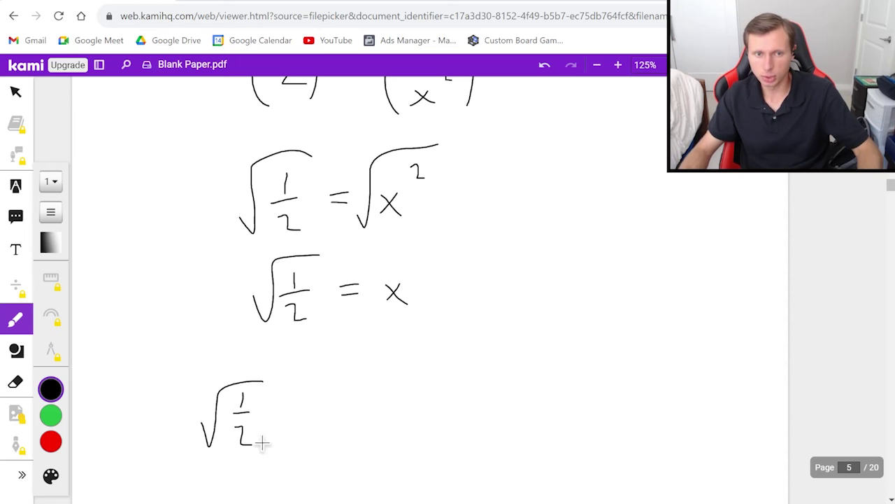
left_click_drag(302, 378, 324, 373)
left_click_drag(312, 385, 313, 390)
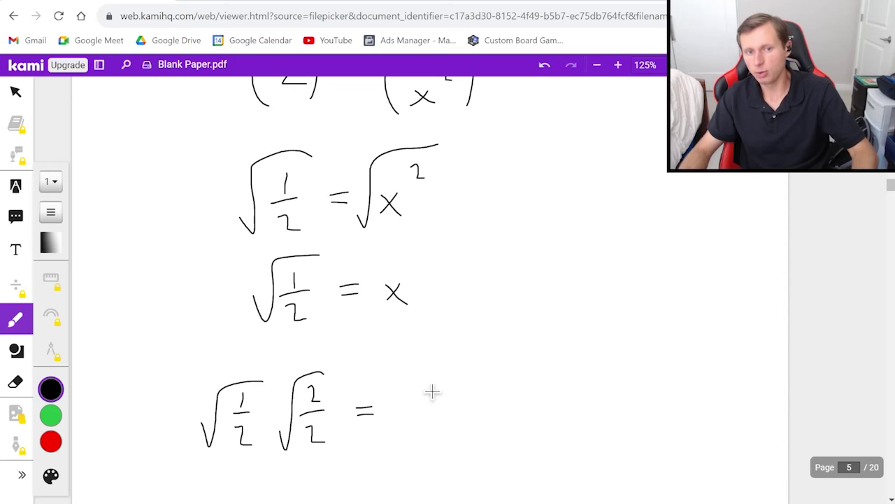
left_click_drag(422, 416, 479, 408)
left_click_drag(443, 430, 460, 445)
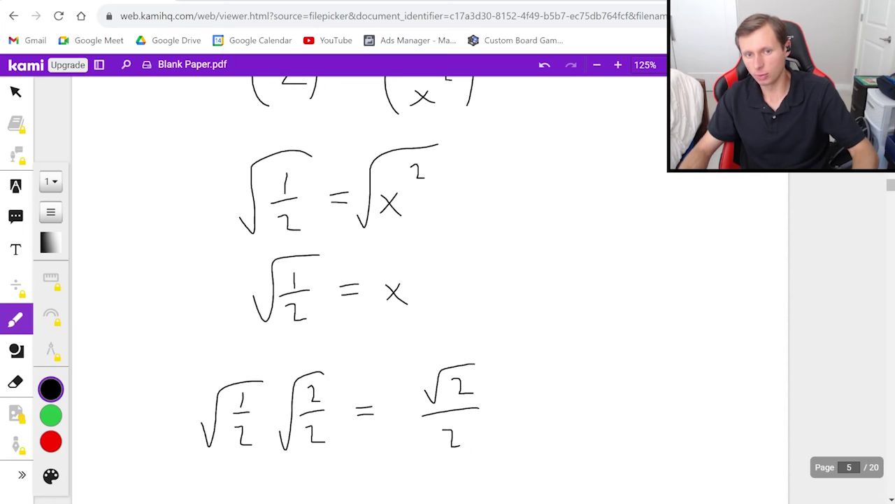
left_click_drag(506, 408, 518, 408)
left_click_drag(539, 390, 575, 407)
left_click_drag(554, 388, 538, 407)
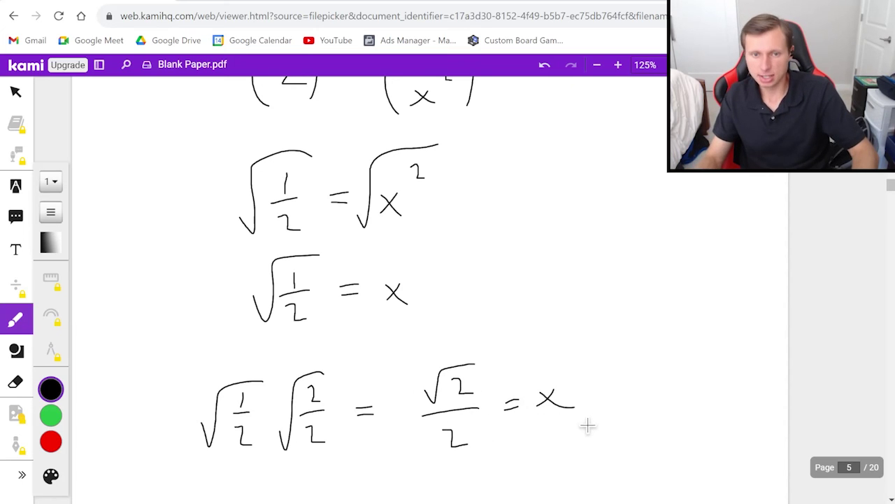
scroll(584, 427, "down", 2)
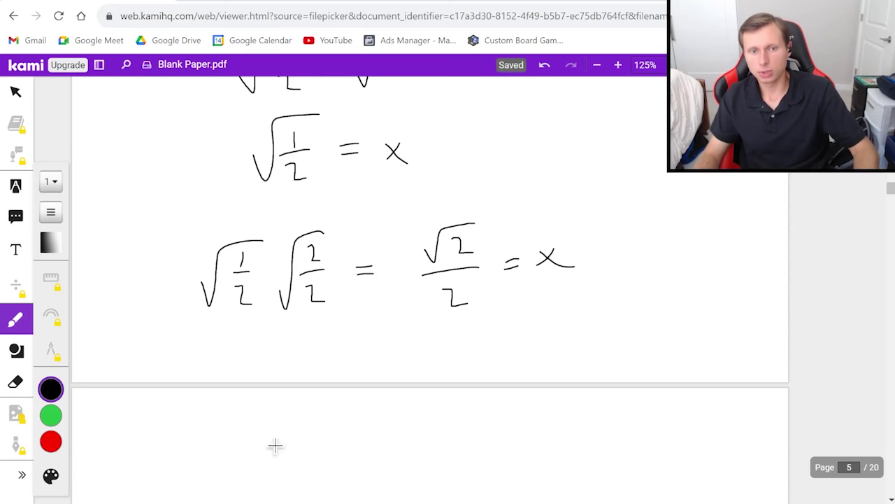
Write the start of the conclusion: "New distance is √2/2 times".
left_click_drag(273, 458, 298, 425)
mouse_move(303, 453)
left_mouse_down()
mouse_move(391, 424)
mouse_move(411, 447)
mouse_move(481, 438)
left_mouse_up()
mouse_move(516, 428)
left_mouse_down()
mouse_move(518, 445)
mouse_move(526, 443)
left_mouse_up()
left_click_drag(573, 419, 603, 404)
left_click_drag(589, 413, 606, 434)
left_click_drag(588, 444, 603, 455)
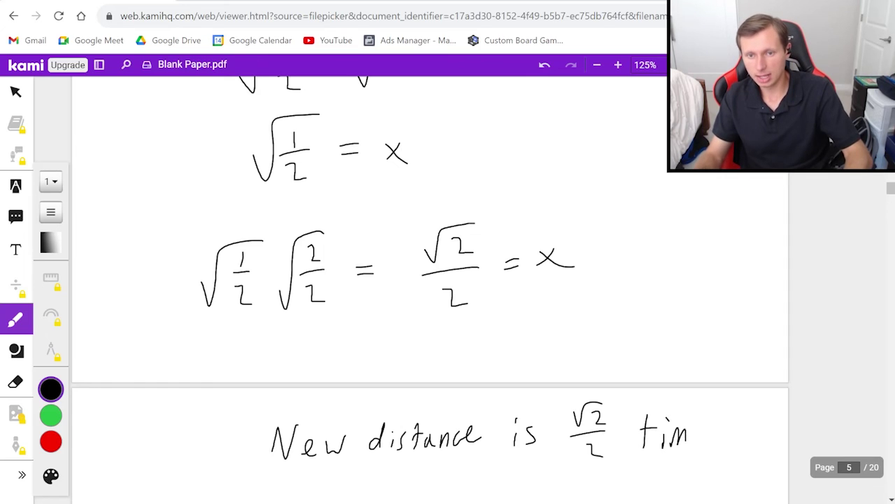
left_click_drag(695, 436, 704, 448)
left_click_drag(717, 424, 708, 447)
Finish with "the original distance" and circle the whole statement.
scroll(714, 434, "down", 1)
left_click_drag(329, 417, 328, 452)
left_click_drag(341, 417, 379, 447)
left_click_drag(405, 433, 428, 433)
mouse_move(433, 432)
left_mouse_down()
mouse_move(433, 445)
mouse_move(464, 453)
mouse_move(498, 445)
left_mouse_up()
left_click(475, 437)
left_click_drag(506, 416, 505, 445)
left_click_drag(576, 418, 562, 448)
left_click_drag(594, 434, 694, 440)
mouse_move(348, 334)
left_mouse_down()
mouse_move(189, 391)
mouse_move(472, 467)
mouse_move(738, 394)
mouse_move(610, 329)
mouse_move(265, 334)
left_mouse_up()
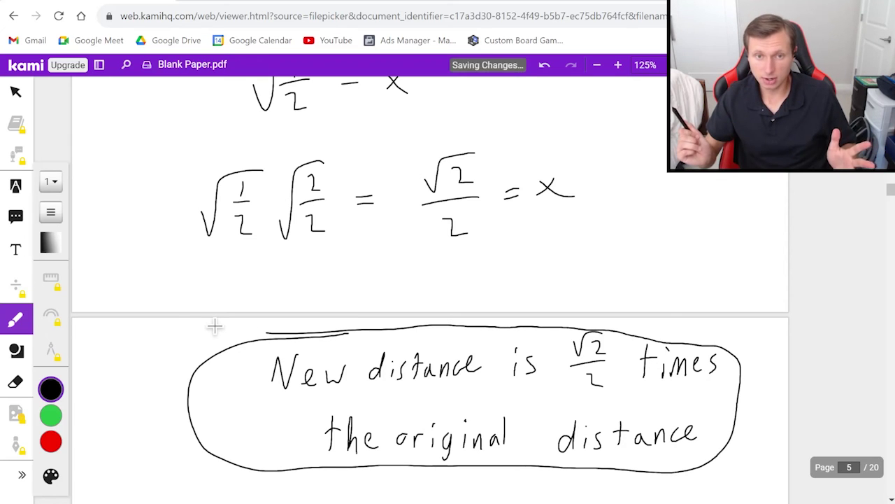